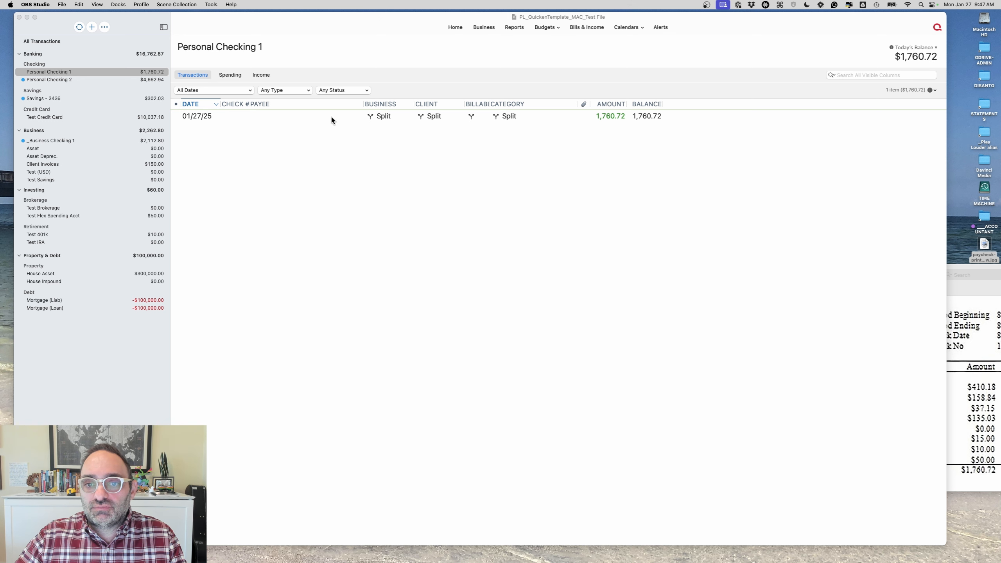
- Bring the paycheck image into view and mark the salary amount and the net pay on it
{"action": "left_click_drag", "start_coordinate": [951, 292], "coordinate": [667, 210]}
{"action": "left_click_drag", "start_coordinate": [471, 74], "coordinate": [481, 92]}
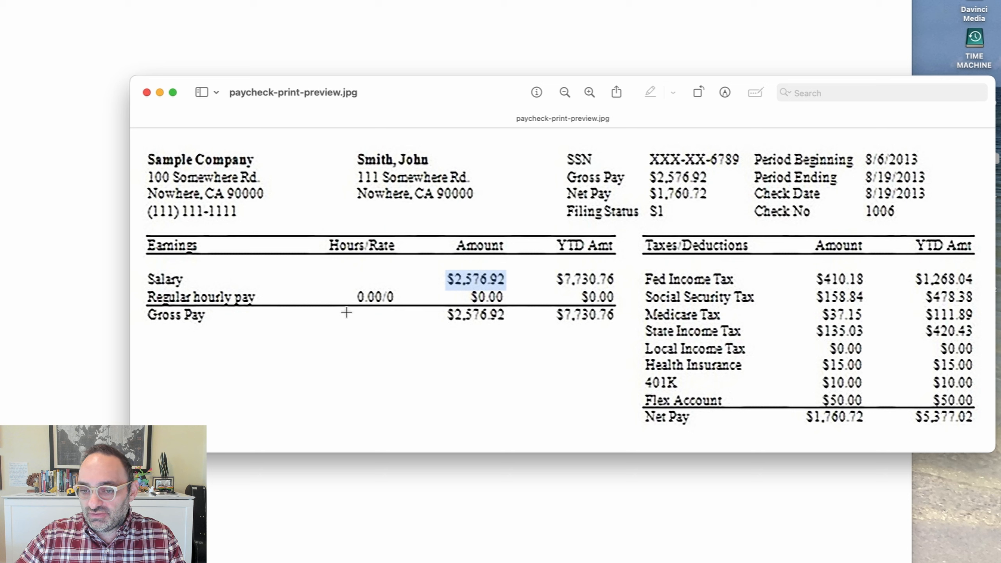
{"action": "mouse_move", "coordinate": [154, 171]}
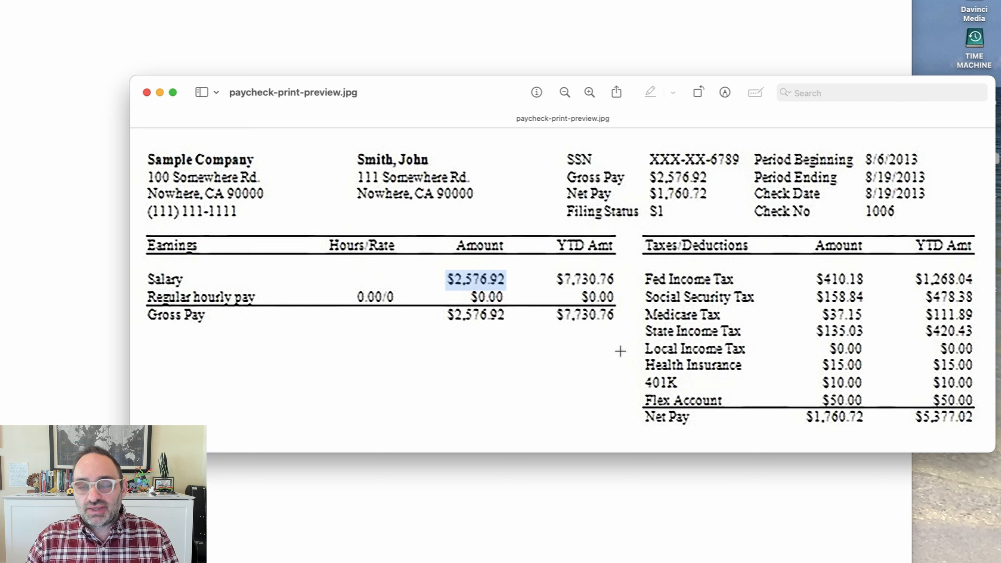
{"action": "left_click_drag", "start_coordinate": [807, 418], "coordinate": [867, 414]}
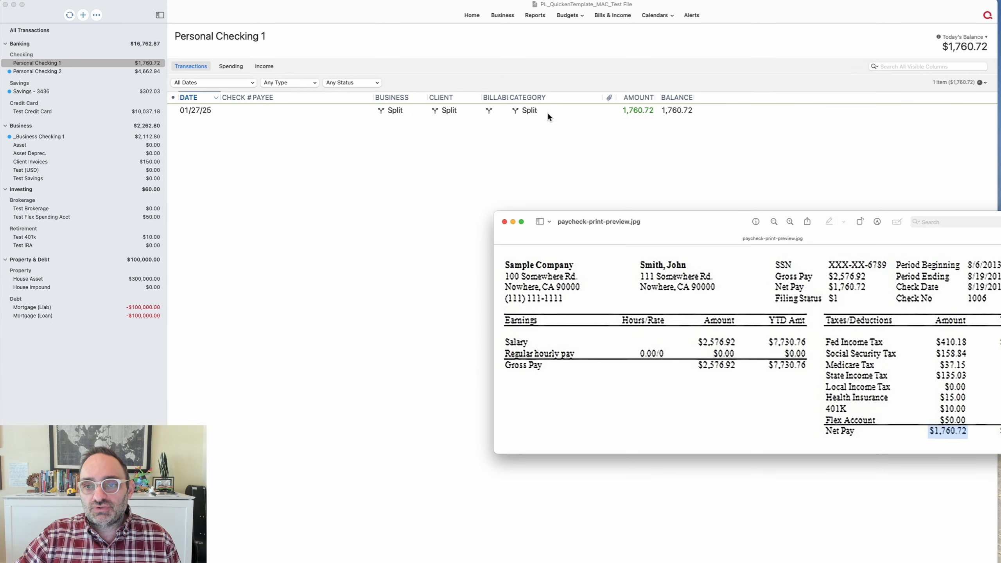
- Set the payee of the existing split transaction in Personal Checking 1 to Paycheck and save it
{"action": "left_click", "coordinate": [326, 113]}
{"action": "double_click", "coordinate": [305, 109]}
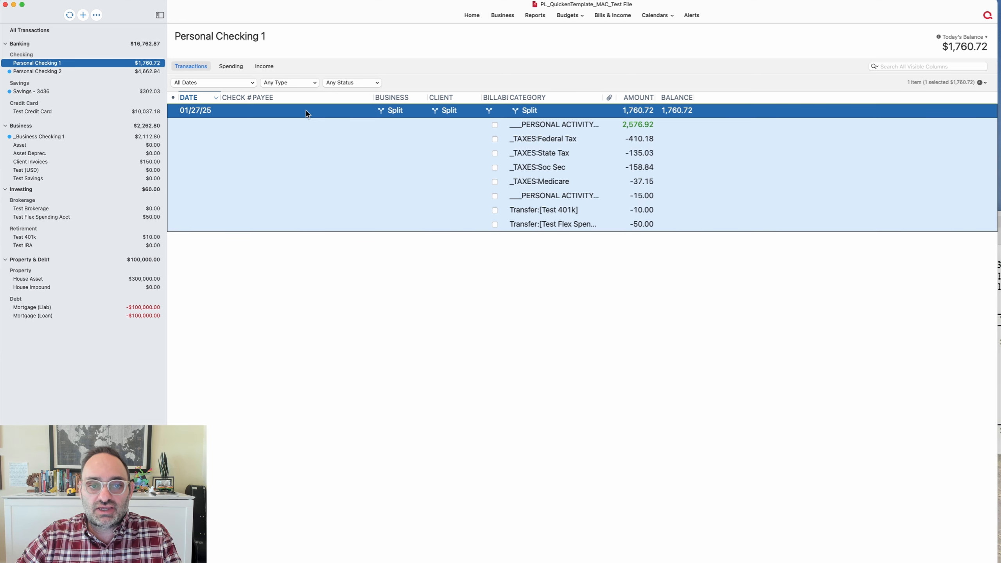
{"action": "type", "text": "Paychje"}
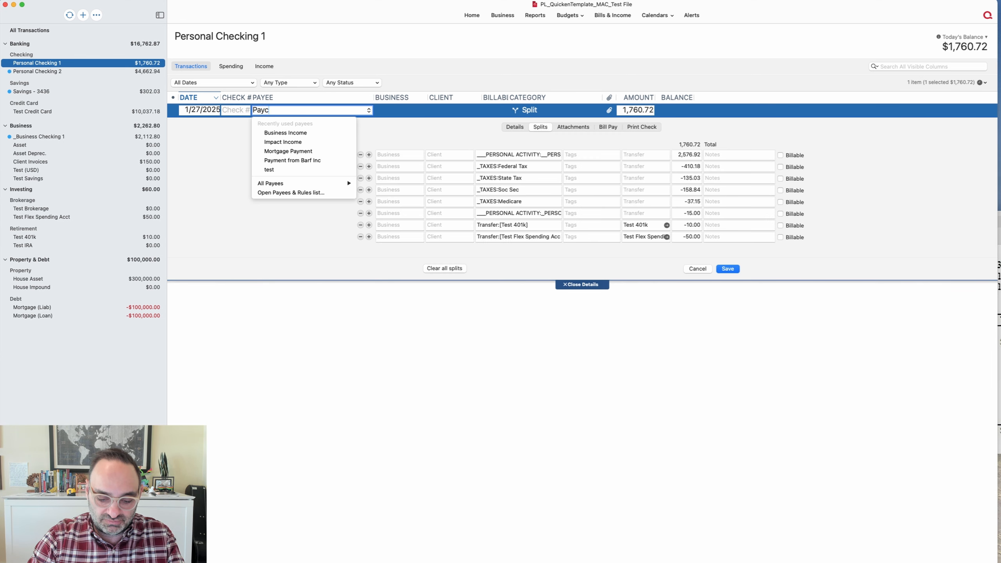
{"action": "key", "text": "BackSpace"}
{"action": "key", "text": "BackSpace"}
{"action": "type", "text": "eck"}
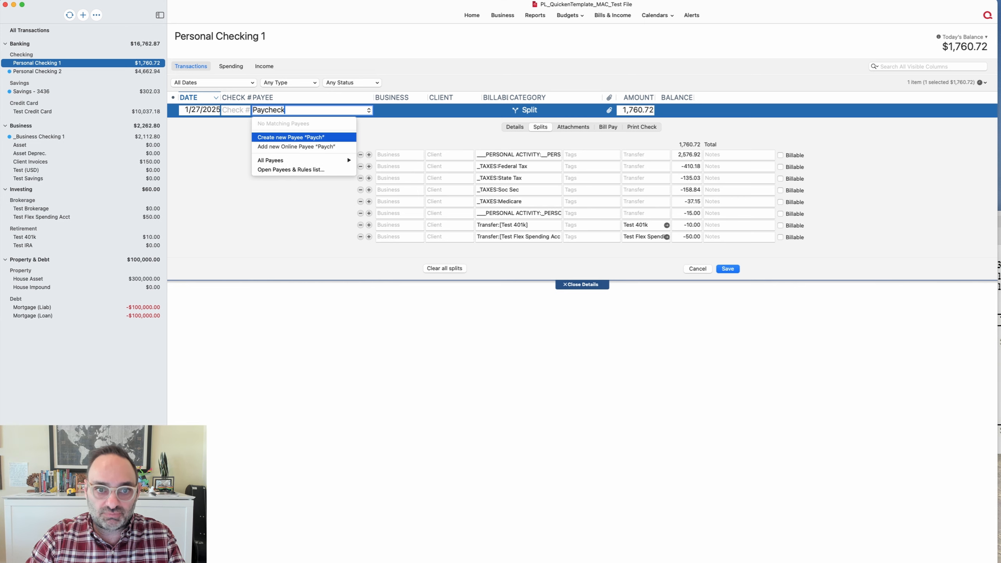
{"action": "key", "text": "Tab"}
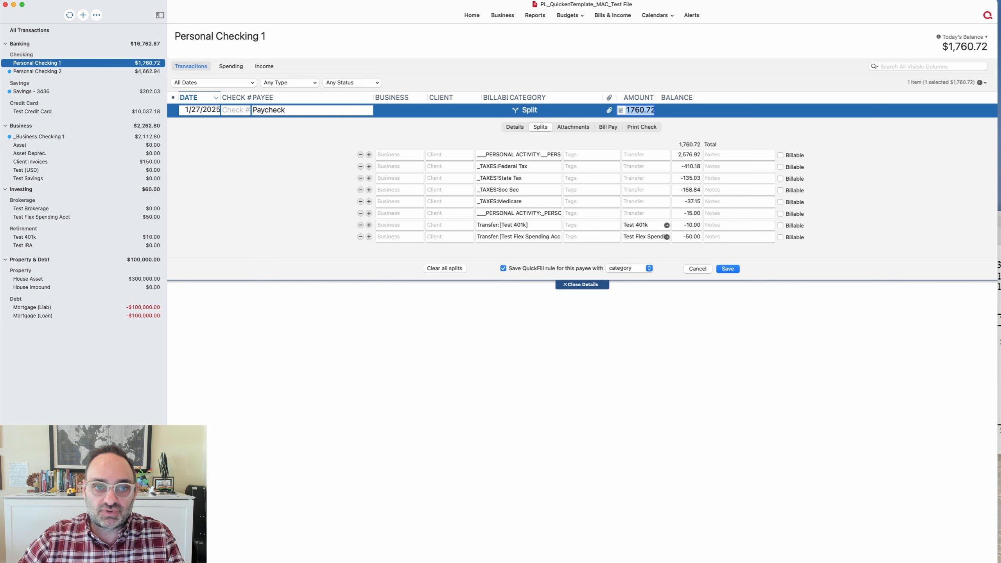
{"action": "left_click", "coordinate": [729, 268]}
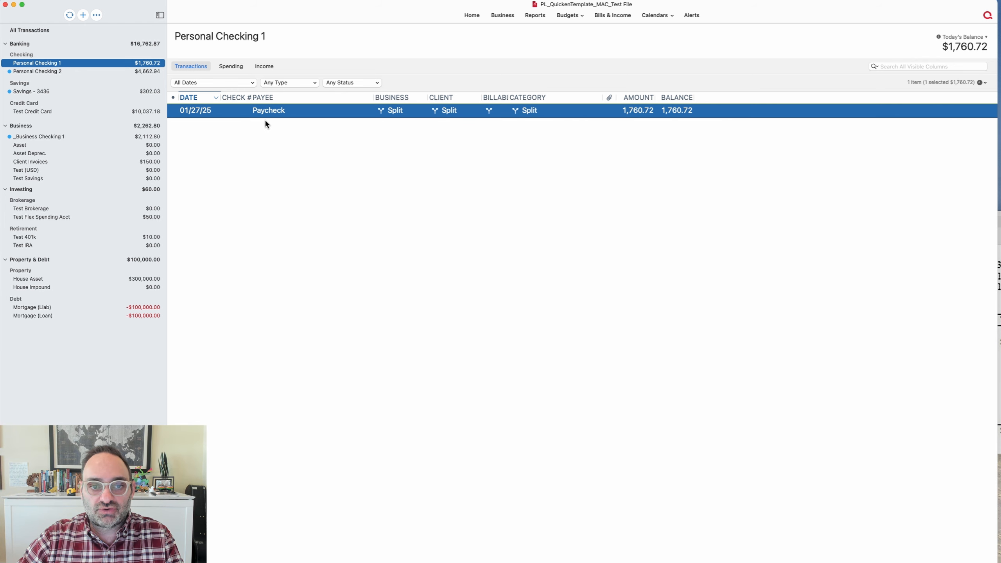
- Add a new transaction to Personal Checking 1 with the payee Paycheck Net
{"action": "right_click", "coordinate": [257, 131]}
{"action": "left_click", "coordinate": [269, 136]}
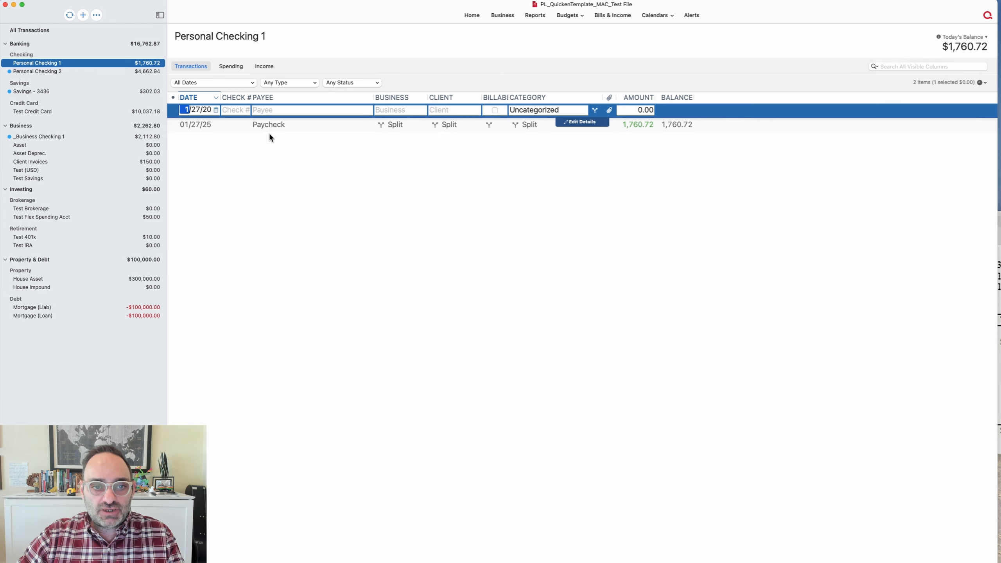
{"action": "left_click", "coordinate": [274, 109]}
{"action": "type", "text": "Pay"}
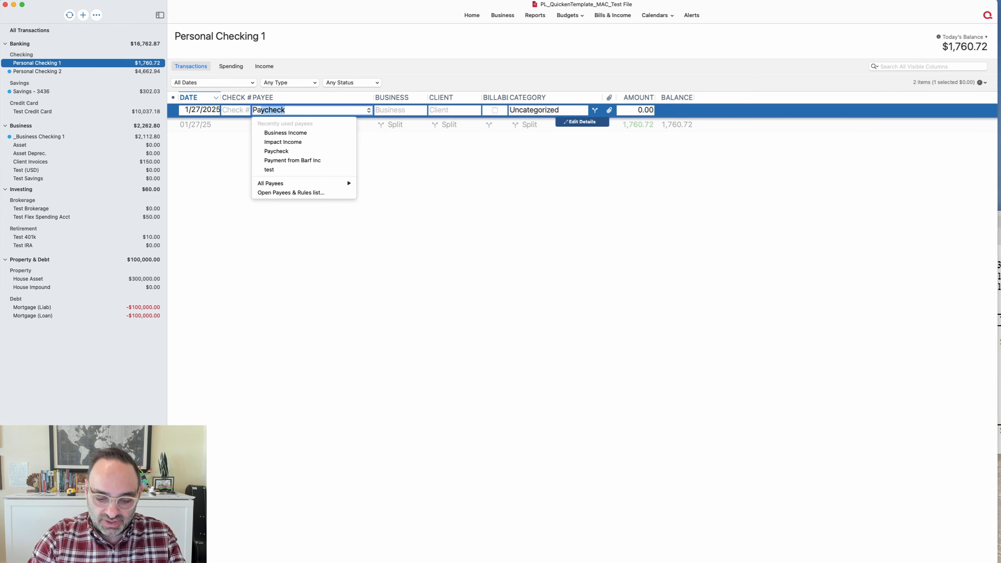
{"action": "type", "text": "check Net"}
{"action": "key", "text": "Tab"}
{"action": "key", "text": "Tab"}
{"action": "key", "text": "Tab"}
- Set the Paycheck Net transaction's amount to 1,760.72, using the net pay on the paycheck image
{"action": "left_click", "coordinate": [625, 110]}
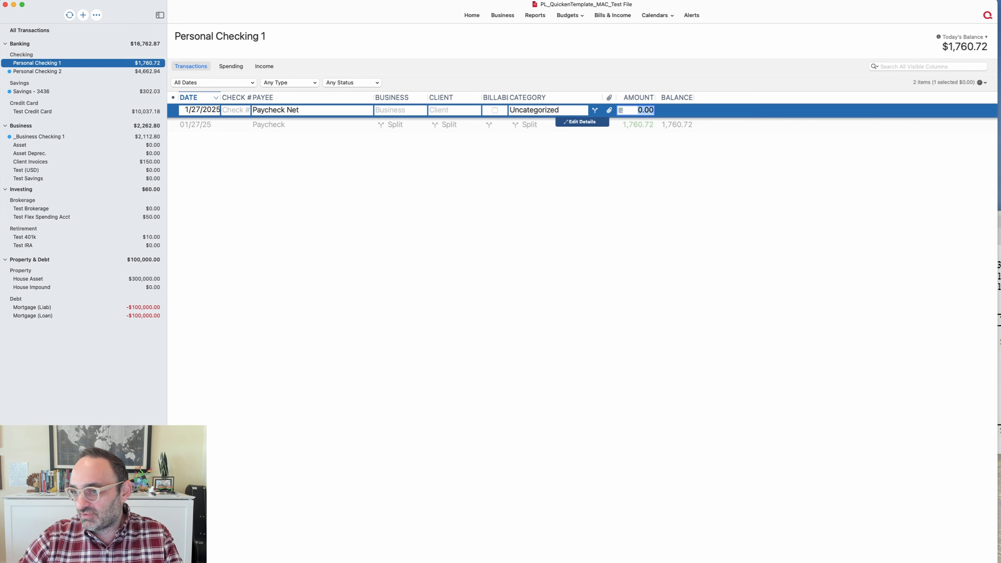
{"action": "key", "text": "super+Tab"}
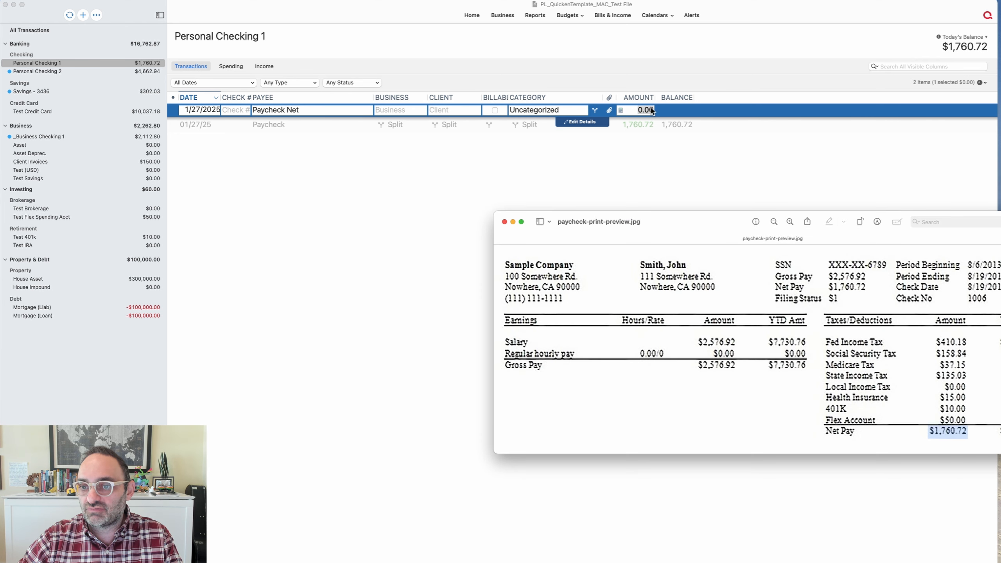
{"action": "left_click", "coordinate": [633, 108]}
{"action": "type", "text": "-1760.72"}
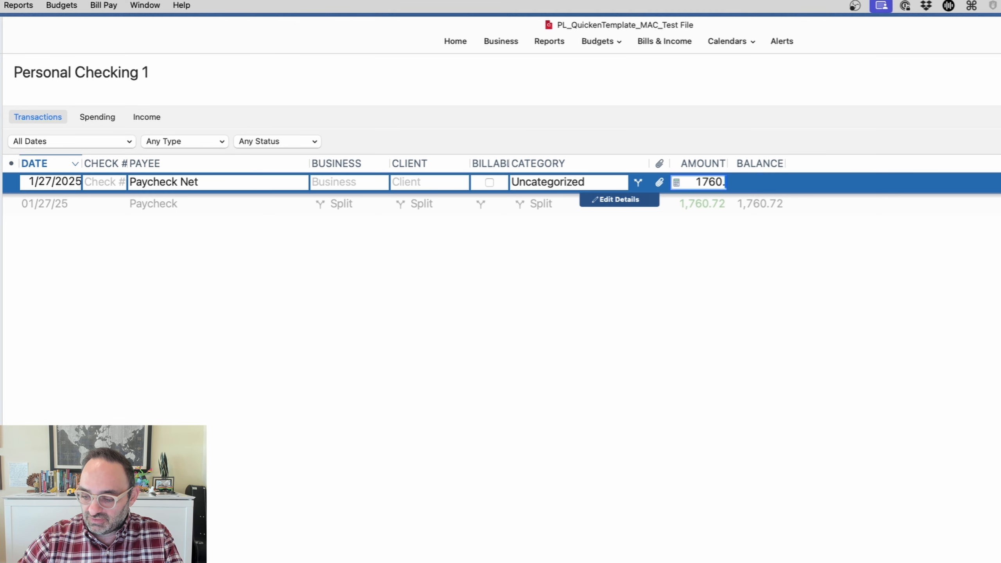
{"action": "key", "text": "Tab"}
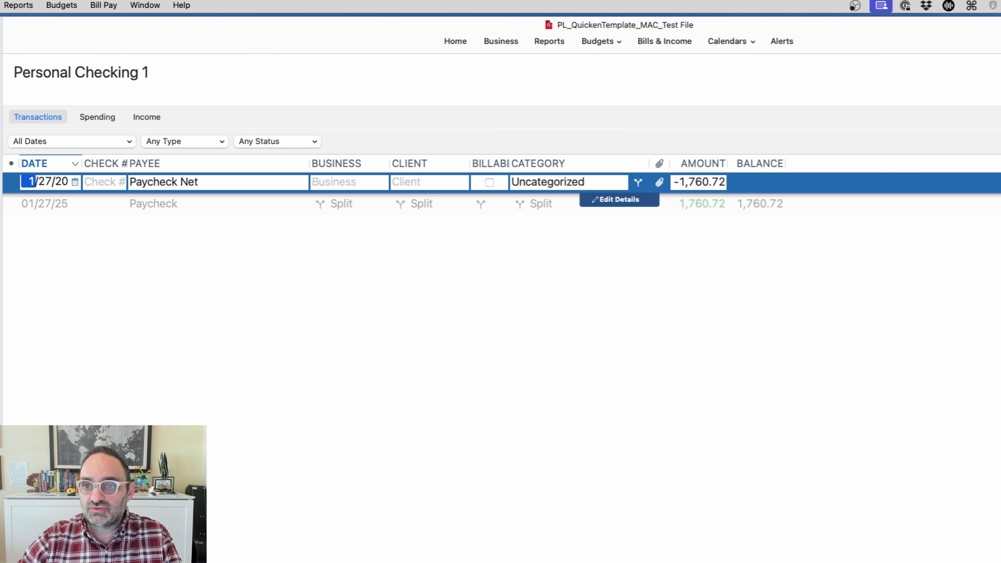
{"action": "left_click", "coordinate": [684, 182]}
{"action": "type", "text": "1760.72"}
{"action": "key", "text": "Tab"}
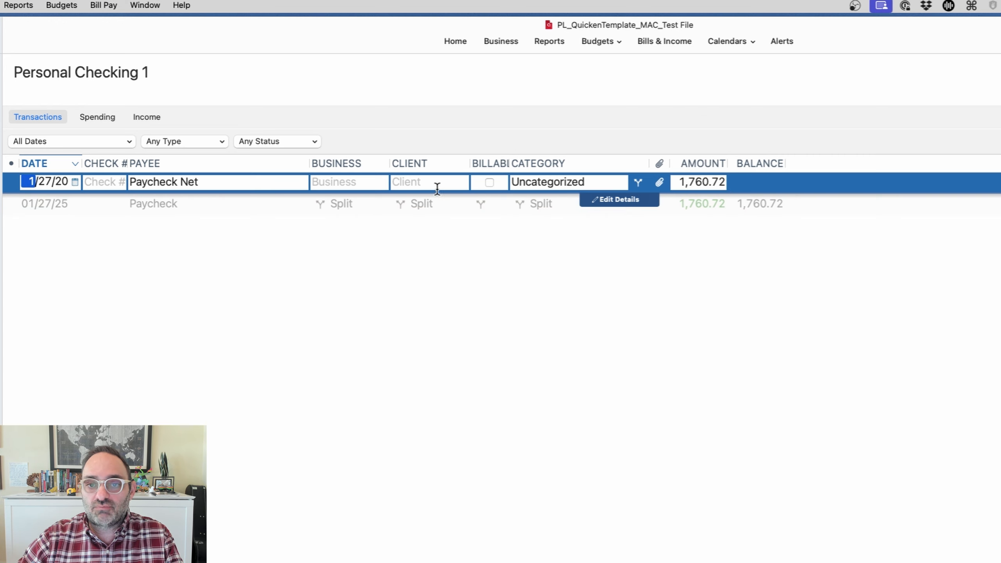
- Categorize the Paycheck Net transaction as W2 Work Net Income, save it, and widen the register's Category column
{"action": "left_click", "coordinate": [549, 182]}
{"action": "left_click", "coordinate": [621, 182]}
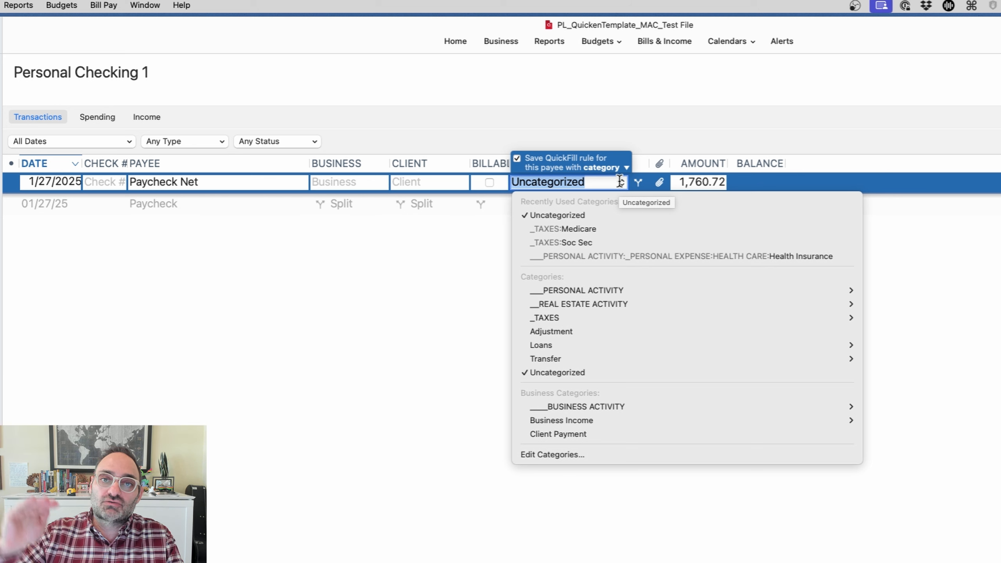
{"action": "key", "text": "super+Tab"}
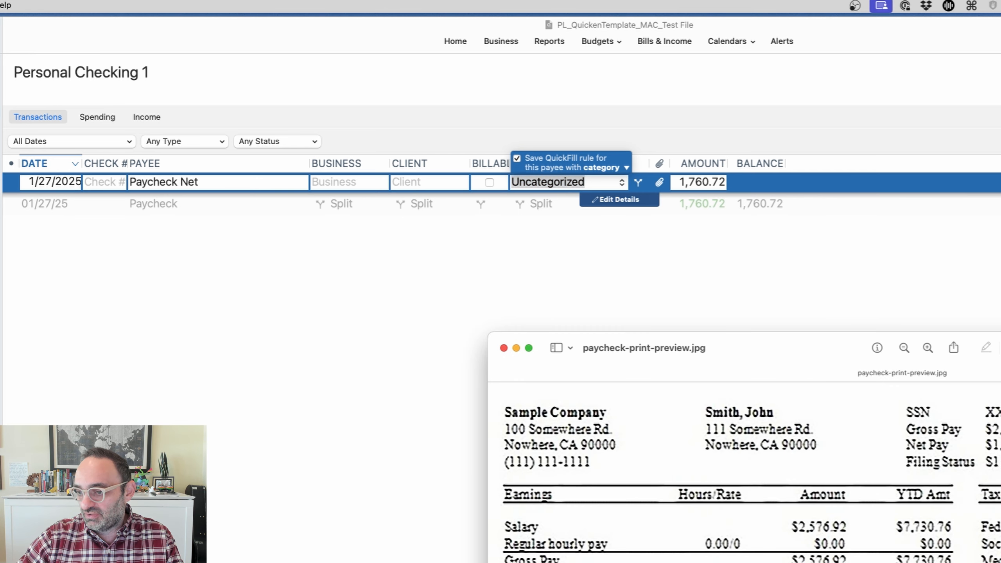
{"action": "left_click_drag", "start_coordinate": [792, 526], "coordinate": [846, 526]}
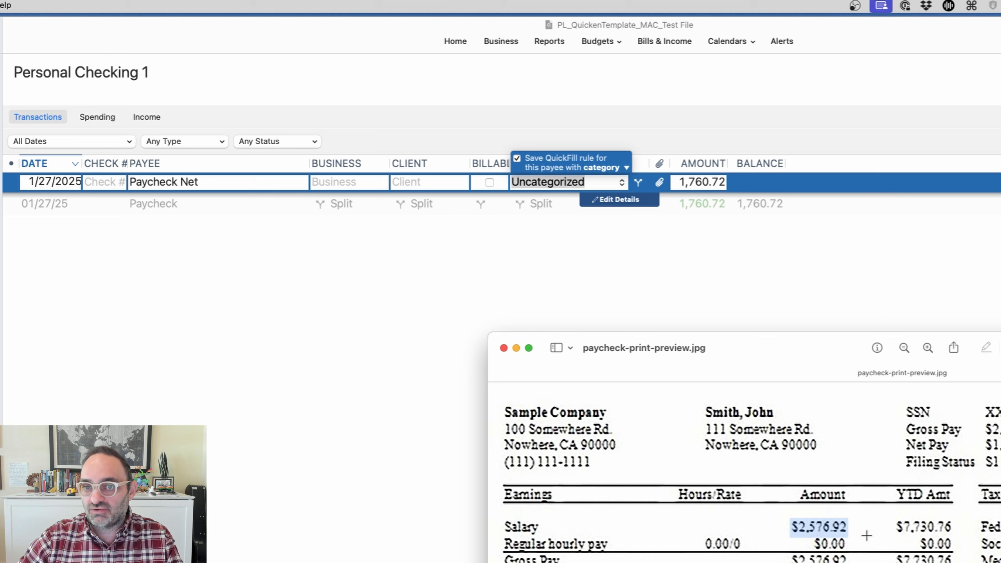
{"action": "left_click", "coordinate": [721, 89]}
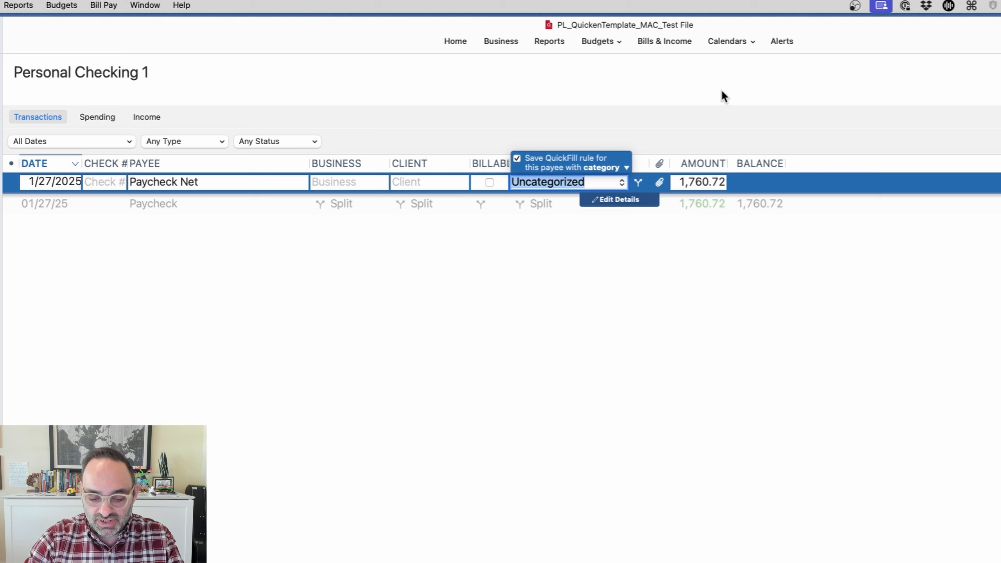
{"action": "type", "text": "W2"}
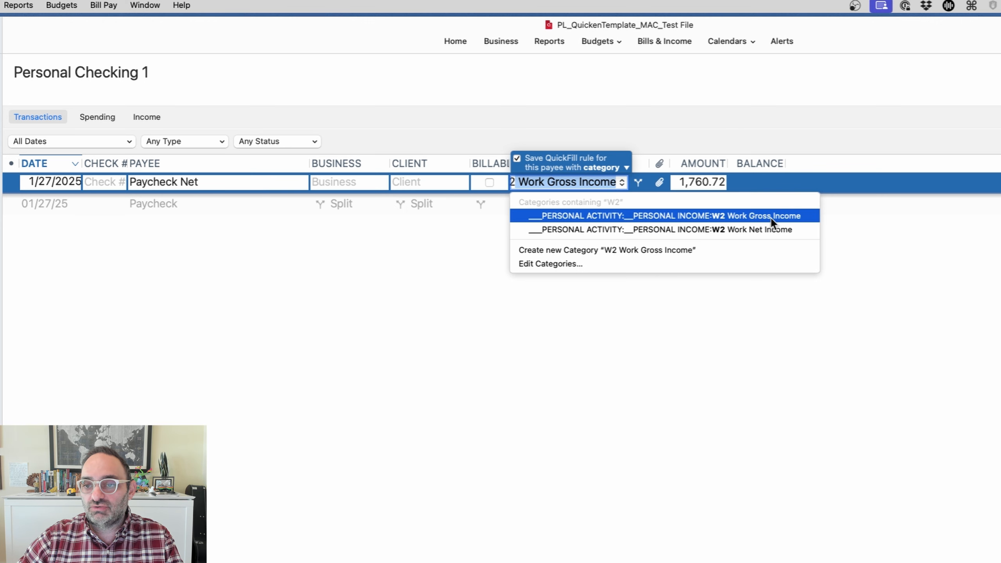
{"action": "left_click", "coordinate": [601, 229]}
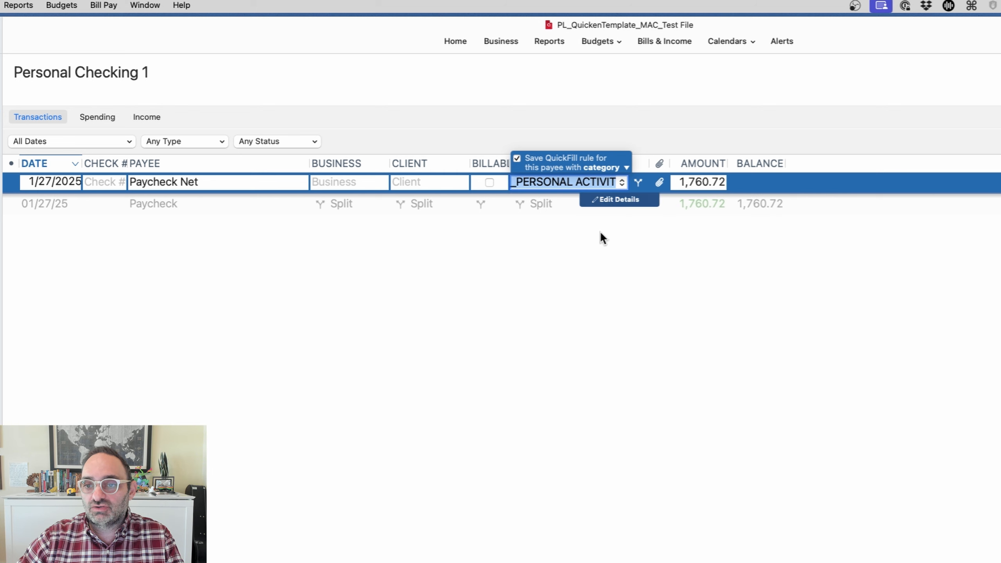
{"action": "key", "text": "Return"}
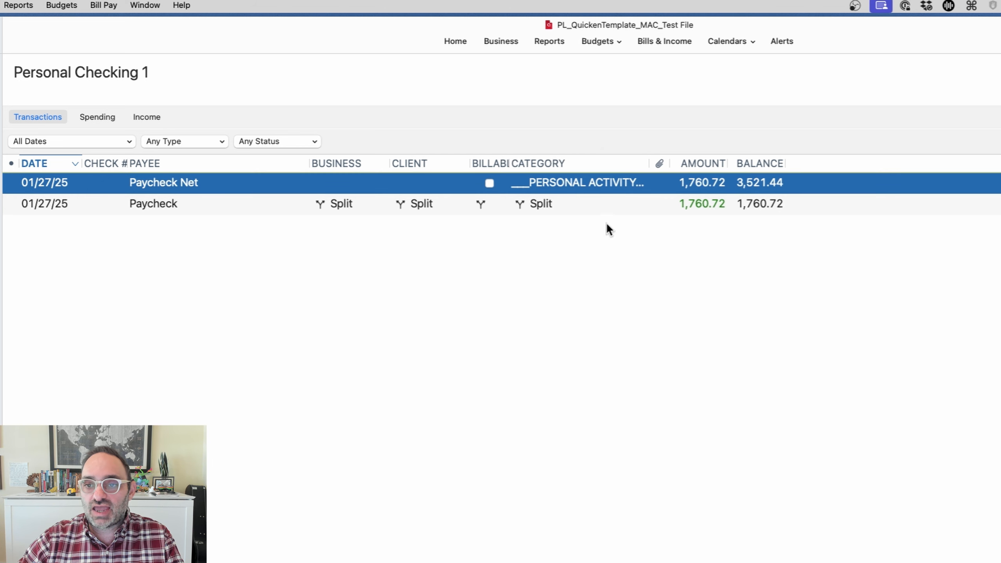
{"action": "left_click_drag", "start_coordinate": [654, 166], "coordinate": [745, 164]}
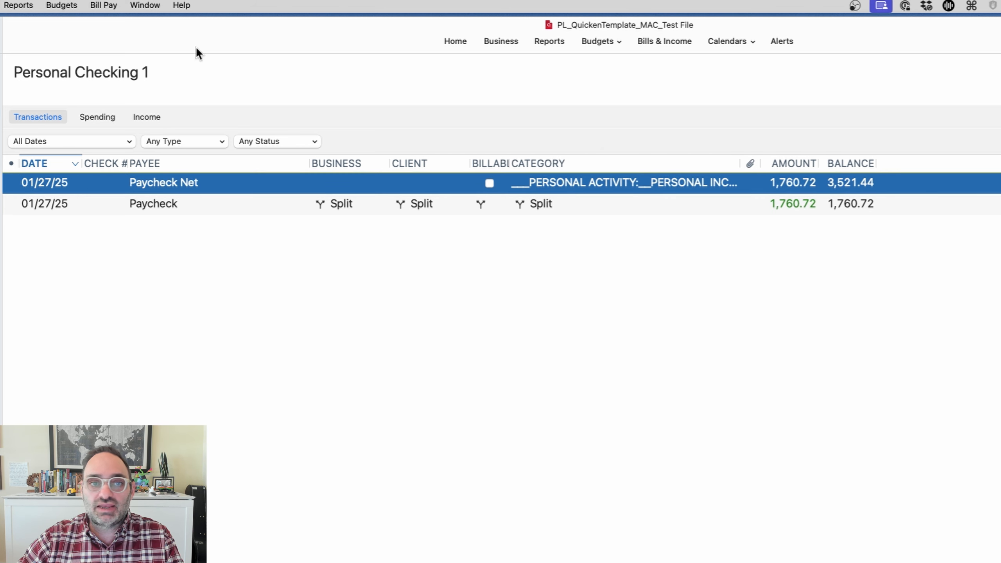
- Open the Cash Flow Main report and examine its inflows and outflows, including the W2 gross and net income categories
{"action": "left_click", "coordinate": [130, 6]}
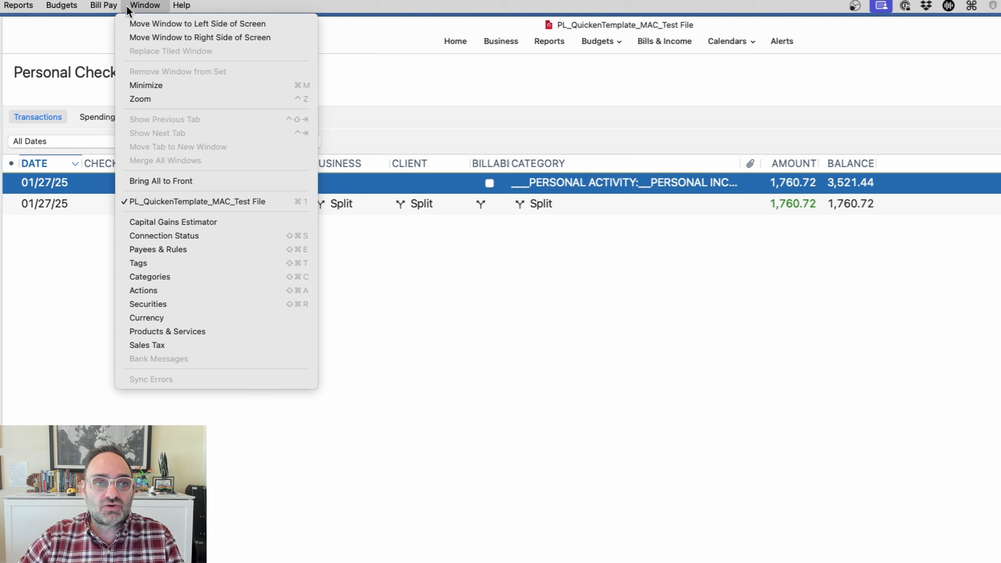
{"action": "mouse_move", "coordinate": [32, 8]}
{"action": "mouse_move", "coordinate": [32, 25]}
{"action": "left_click", "coordinate": [208, 25]}
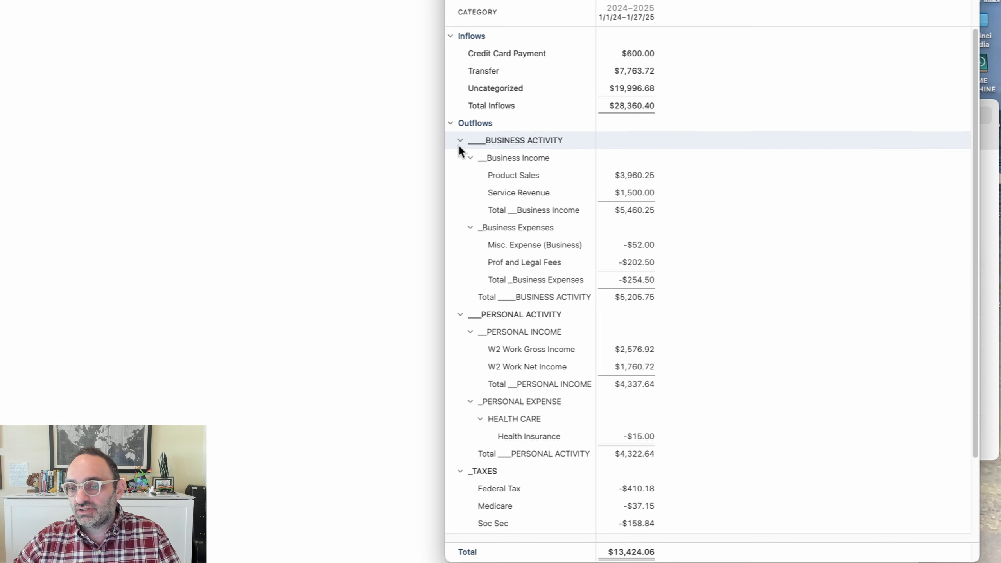
{"action": "left_click", "coordinate": [451, 123]}
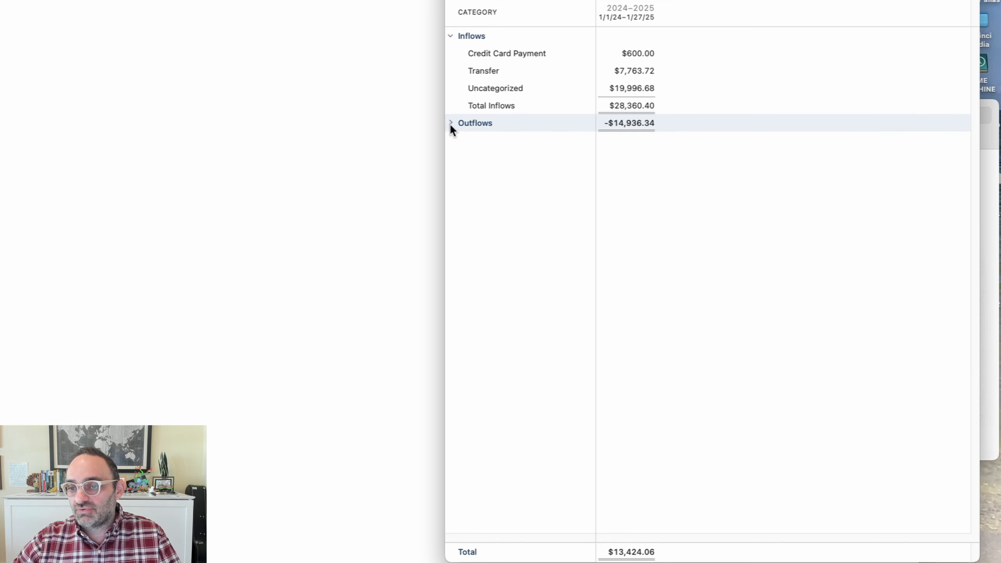
{"action": "left_click", "coordinate": [450, 123]}
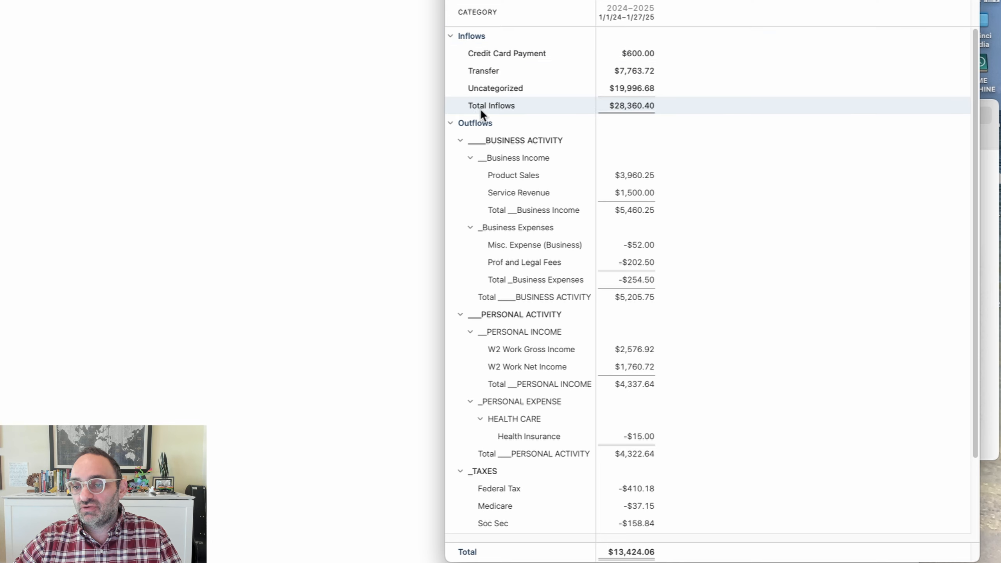
{"action": "scroll", "coordinate": [478, 124], "scroll_direction": "down", "scroll_amount": 2}
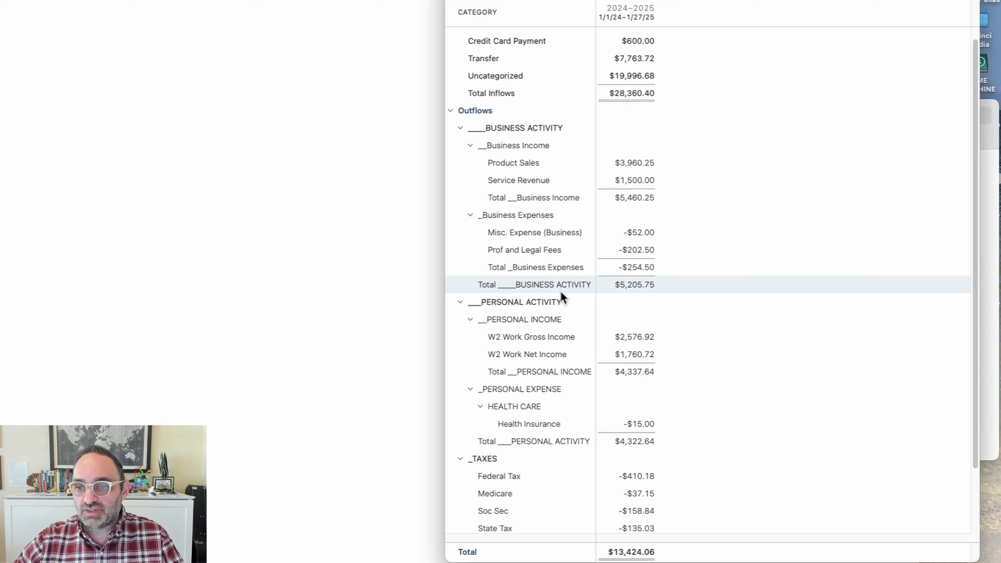
{"action": "scroll", "coordinate": [550, 237], "scroll_direction": "up", "scroll_amount": 2}
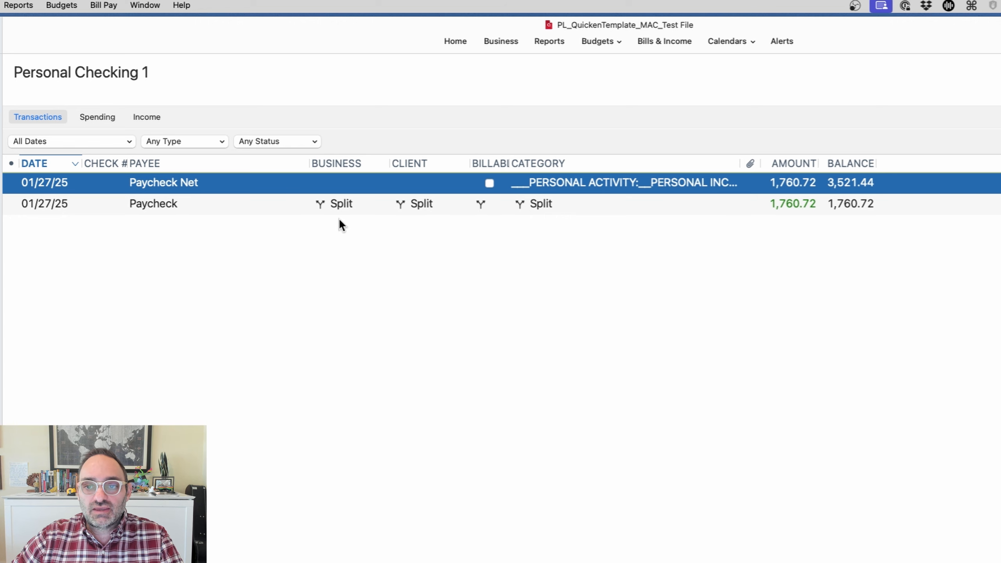
- Try adding four more split lines to the Paycheck Net transaction and discard the edit
{"action": "double_click", "coordinate": [285, 203]}
{"action": "left_click", "coordinate": [406, 183]}
{"action": "left_click", "coordinate": [405, 180]}
{"action": "left_click", "coordinate": [626, 200]}
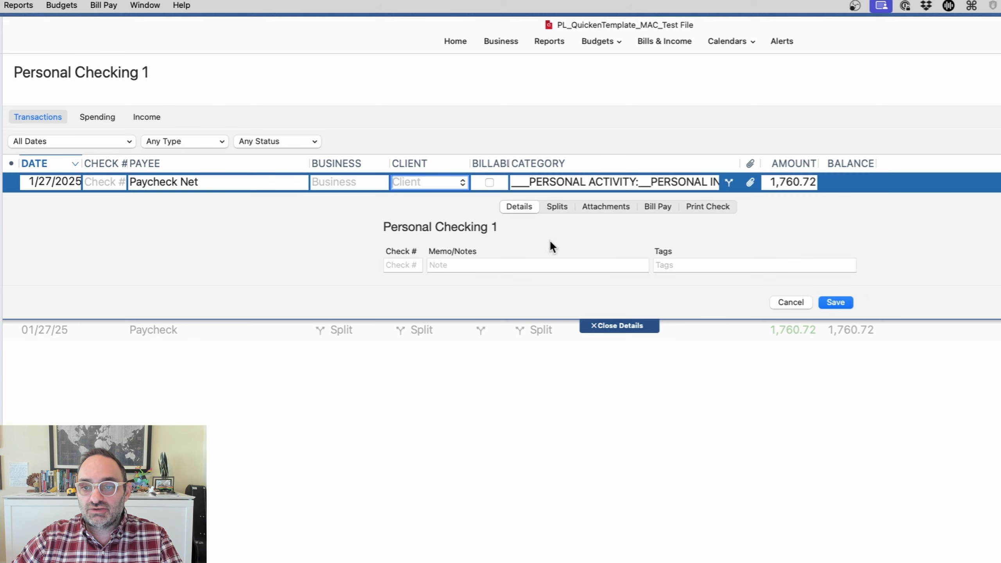
{"action": "left_click", "coordinate": [564, 205]}
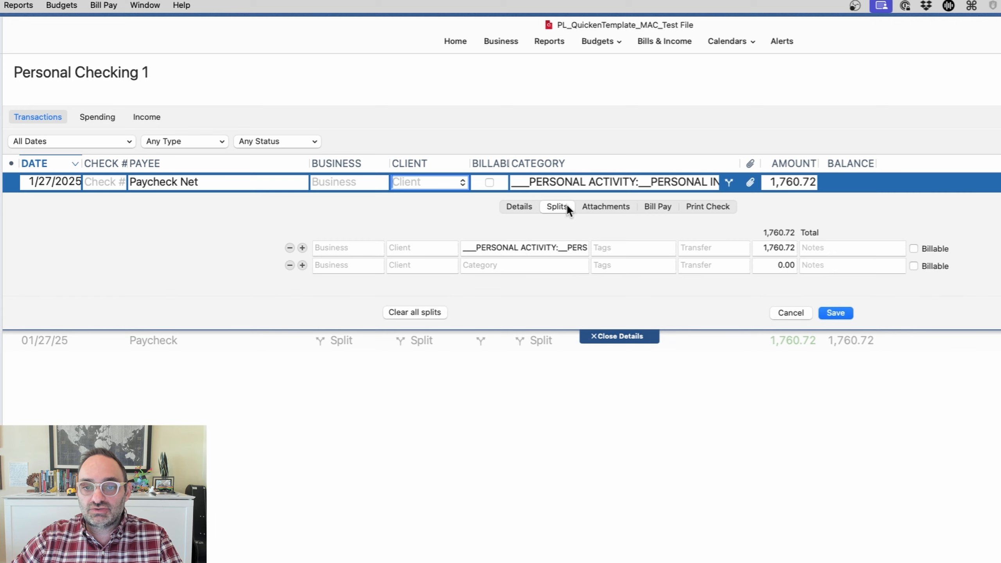
{"action": "left_click", "coordinate": [302, 265]}
{"action": "left_click", "coordinate": [302, 265]}
{"action": "left_click", "coordinate": [303, 265]}
{"action": "left_click", "coordinate": [303, 265]}
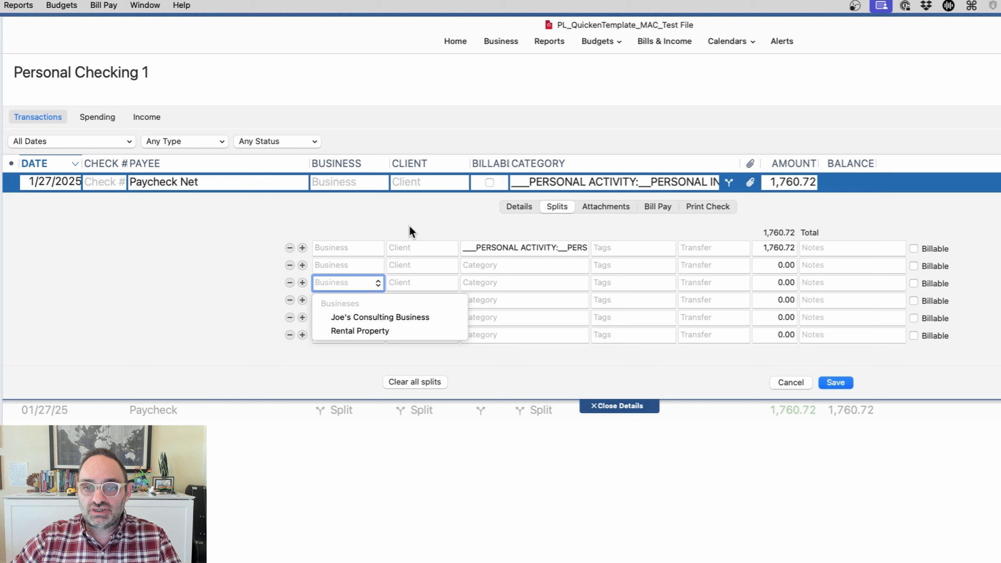
{"action": "left_click", "coordinate": [789, 383]}
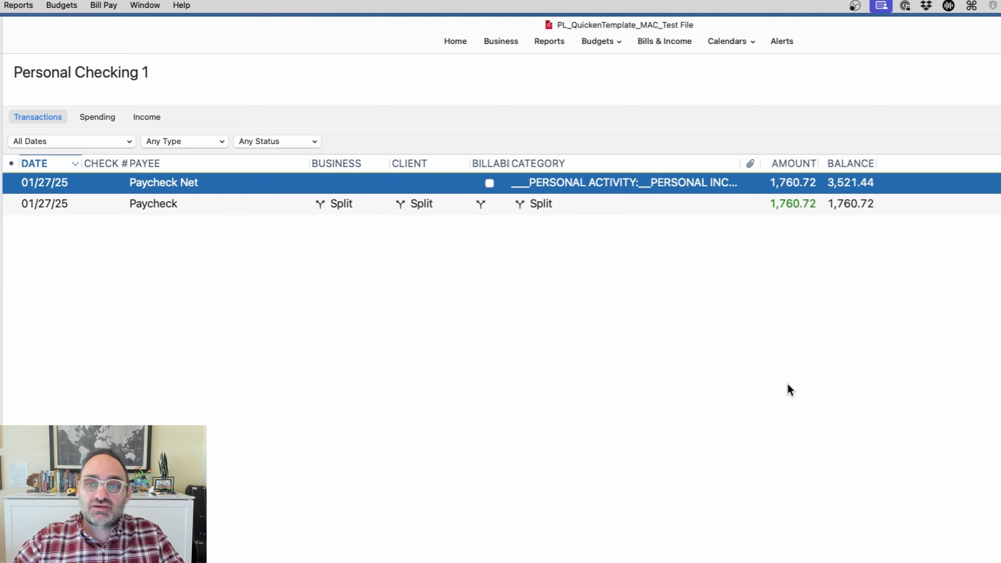
- Open the Paycheck transaction's split details and bring up the Cash Flow Main report beside them for comparison
{"action": "left_click", "coordinate": [553, 203]}
{"action": "left_click", "coordinate": [554, 204]}
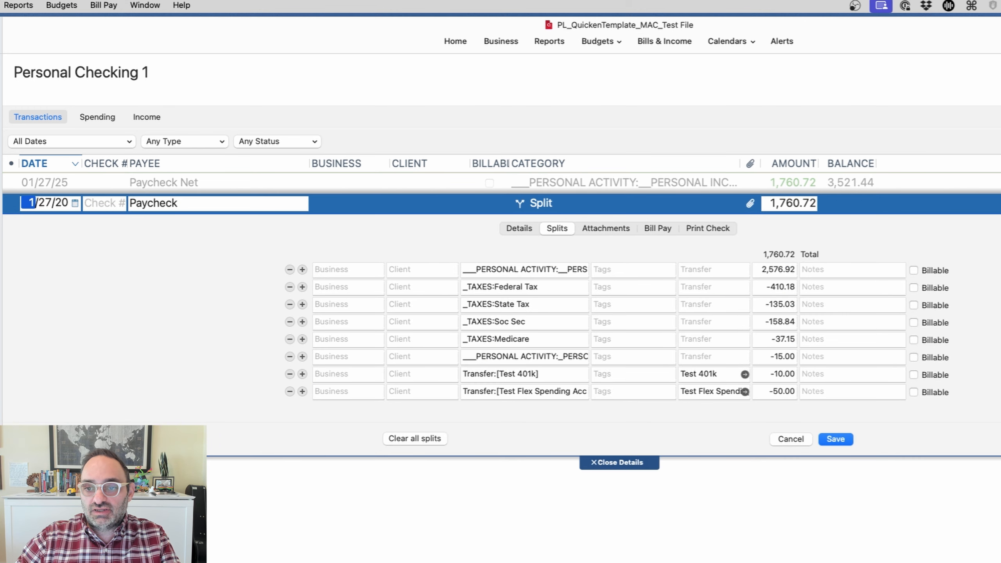
{"action": "left_click", "coordinate": [1000, 335]}
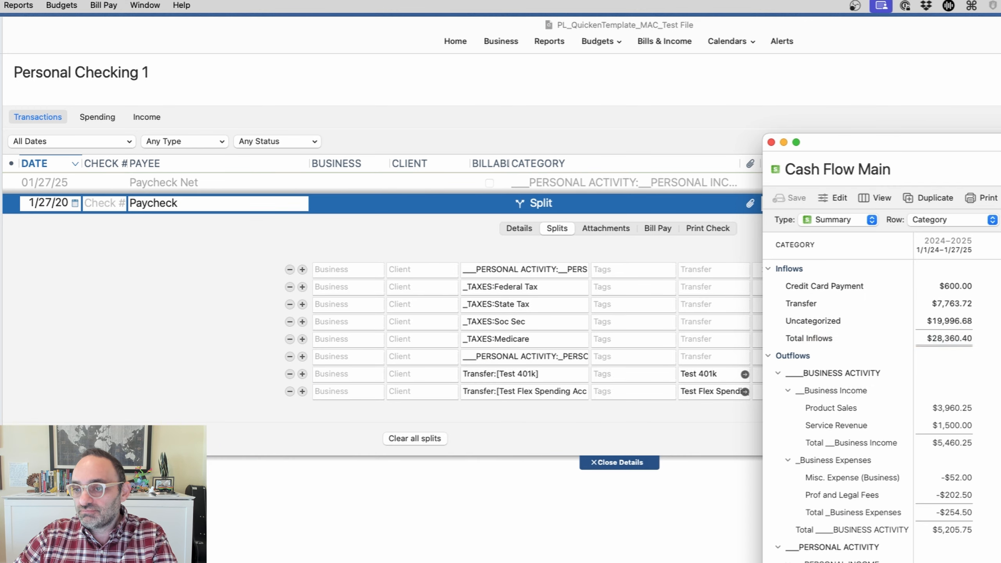
- Check the gross pay on the pay stub image against the Paycheck transaction's W2 Work Gross Income split
{"action": "key", "text": "super+Tab"}
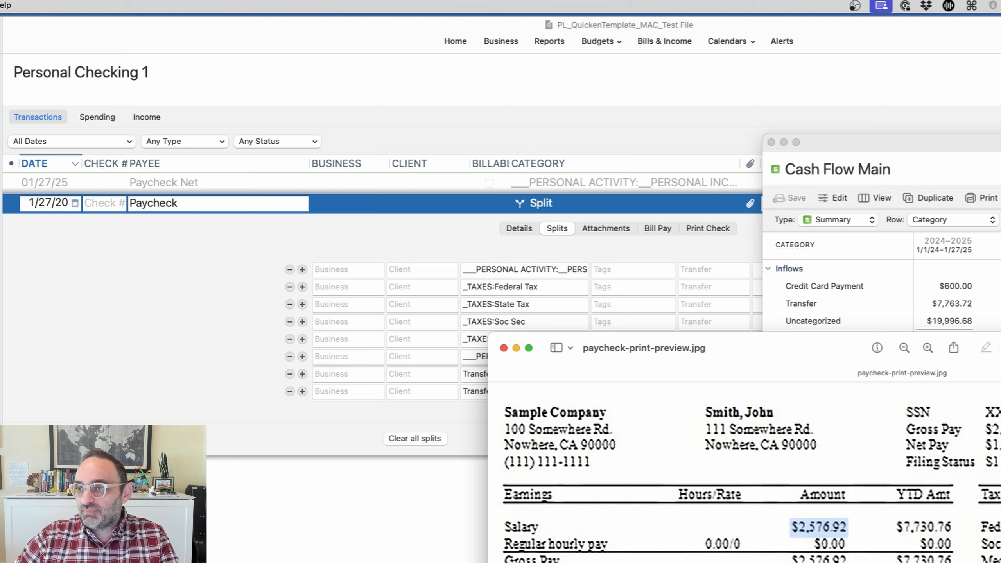
{"action": "left_click", "coordinate": [1000, 90]}
{"action": "left_click", "coordinate": [855, 258]}
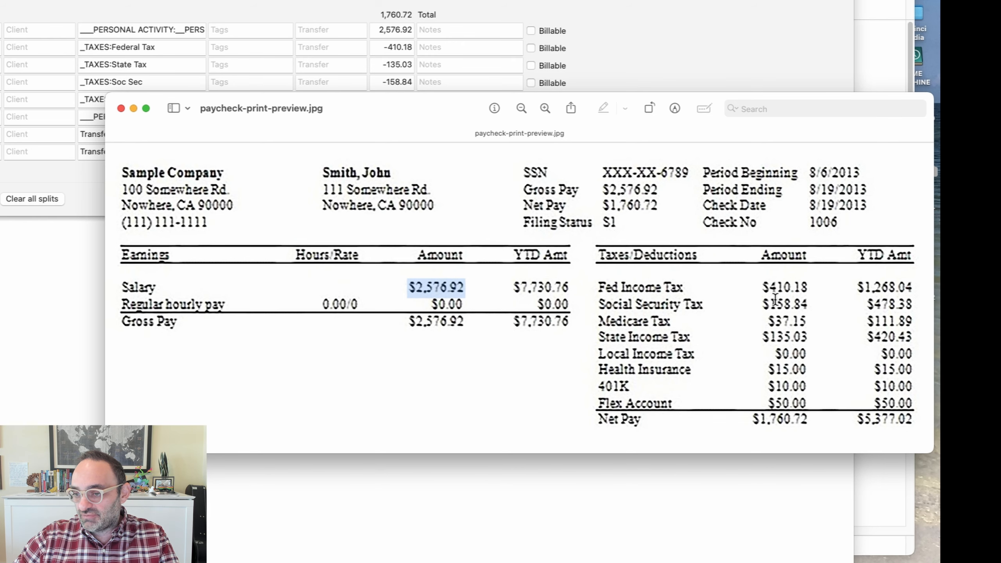
{"action": "left_click", "coordinate": [682, 4]}
{"action": "left_click_drag", "start_coordinate": [467, 270], "coordinate": [603, 272]}
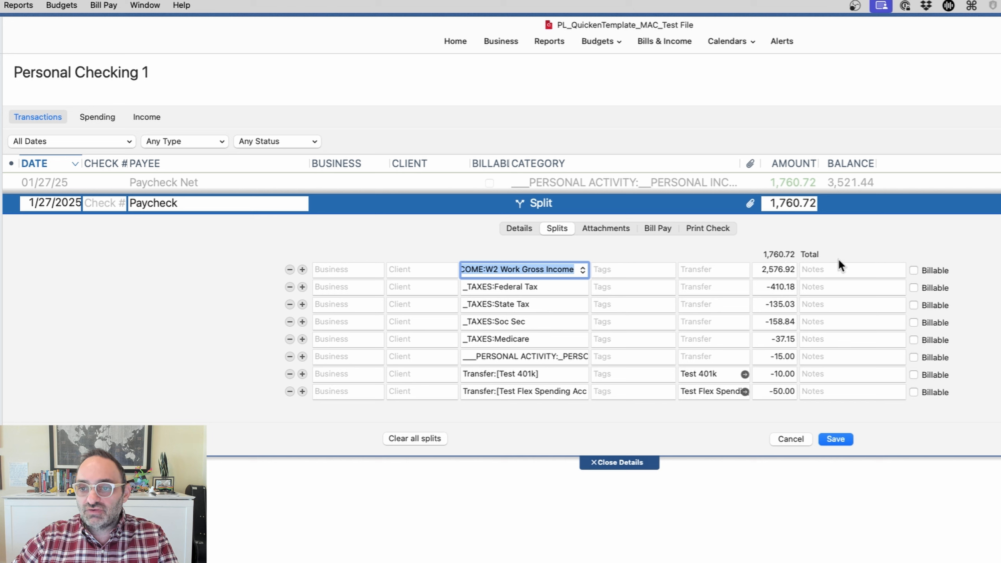
- Review the pay stub's tax deductions and view the _TAXES subcategories available for the Federal Tax split
{"action": "left_click", "coordinate": [844, 240]}
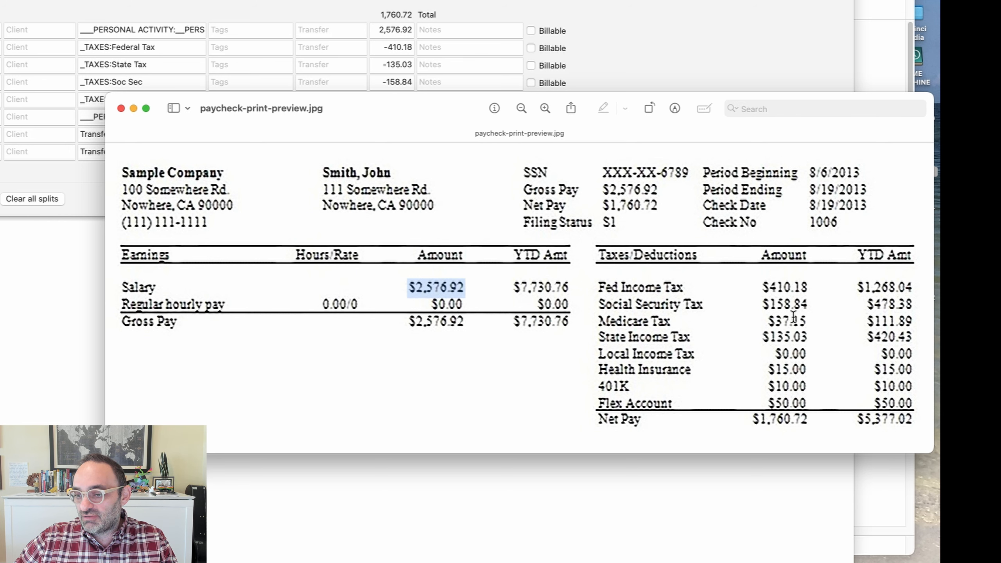
{"action": "left_click", "coordinate": [685, 63]}
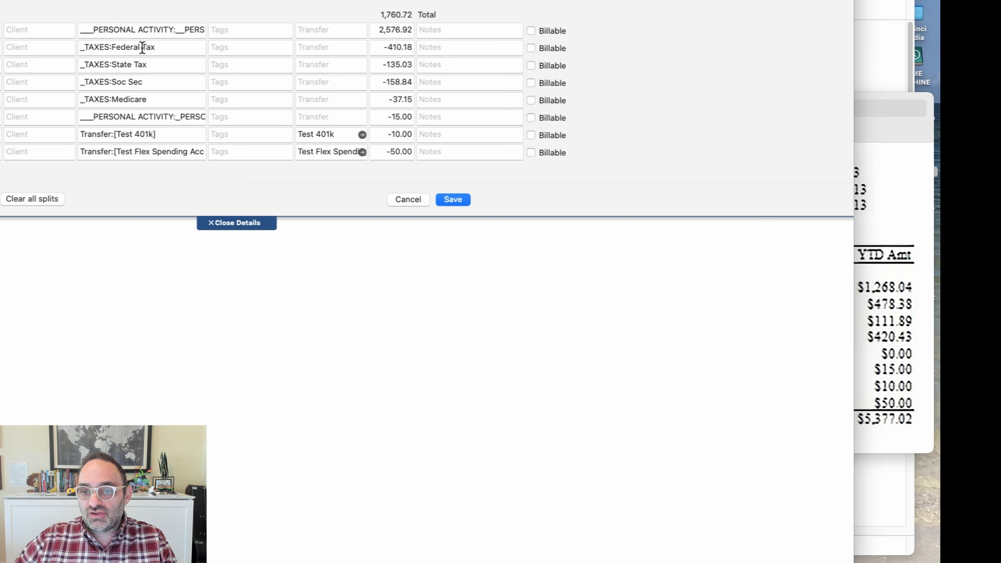
{"action": "left_click", "coordinate": [198, 47]}
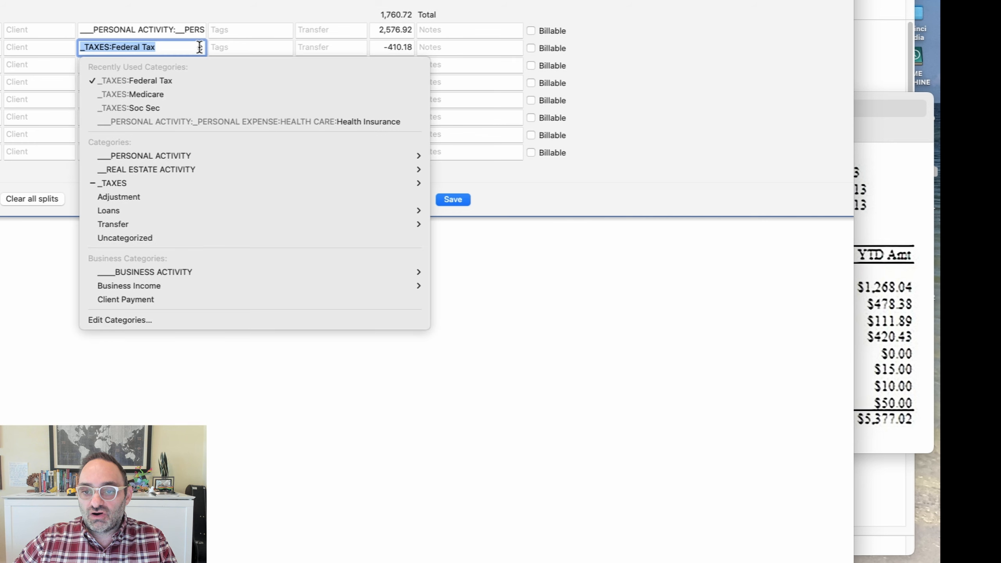
{"action": "mouse_move", "coordinate": [174, 186]}
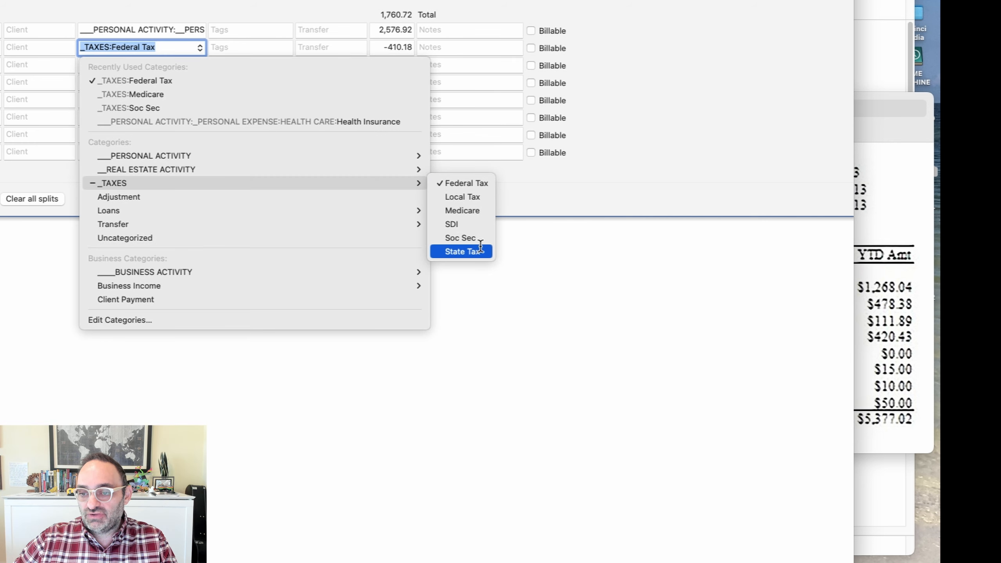
{"action": "left_click", "coordinate": [667, 161]}
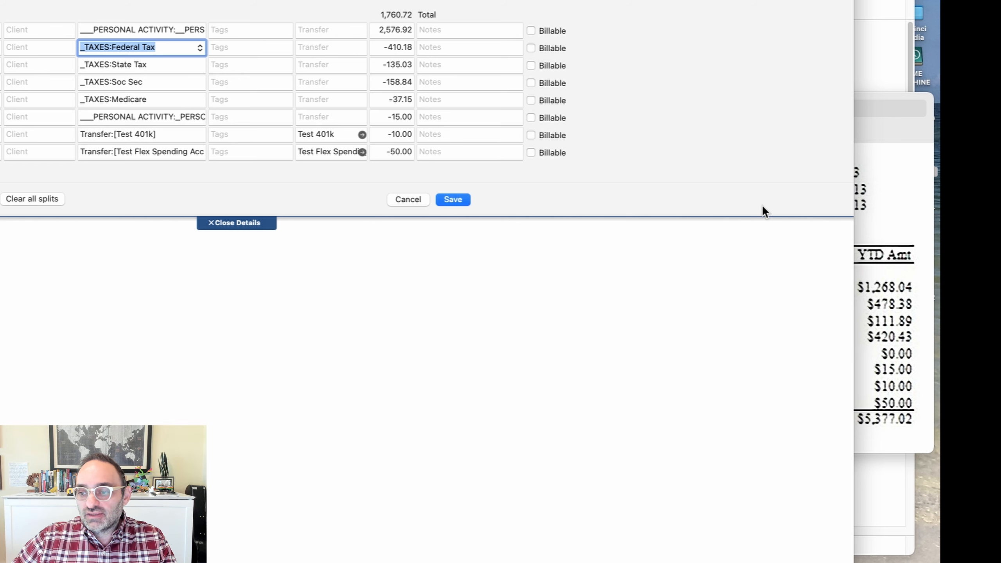
- Find the Health Insurance deduction on the pay stub and view the category assigned to its split line in the Paycheck transaction
{"action": "left_click", "coordinate": [885, 226]}
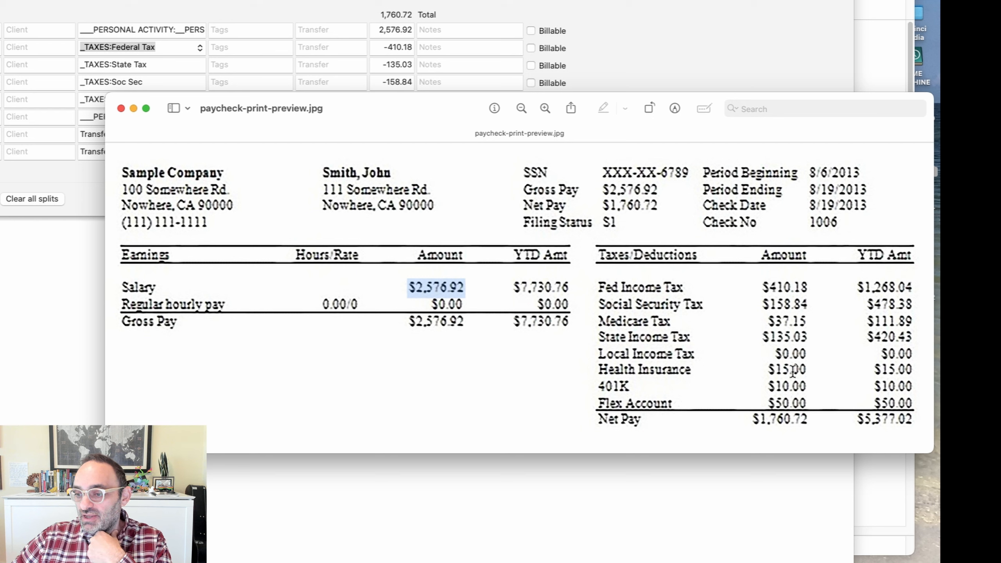
{"action": "left_click_drag", "start_coordinate": [771, 369], "coordinate": [803, 368]}
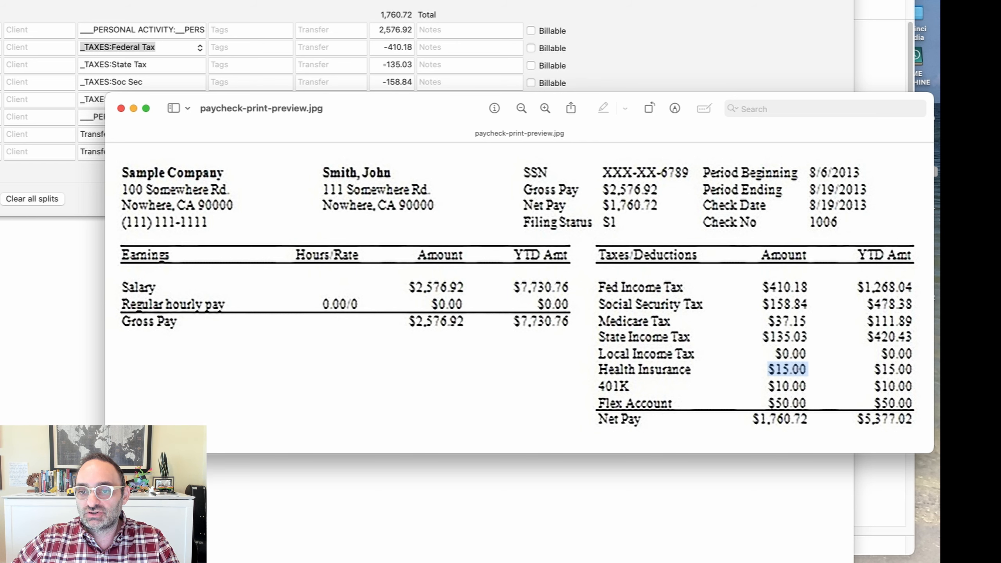
{"action": "key", "text": "super+Tab"}
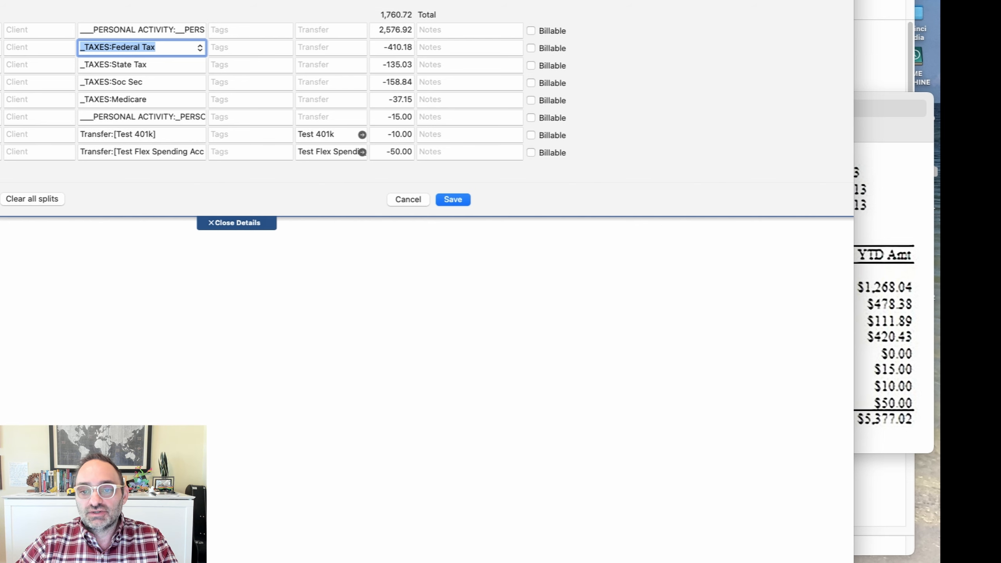
{"action": "left_click", "coordinate": [126, 118]}
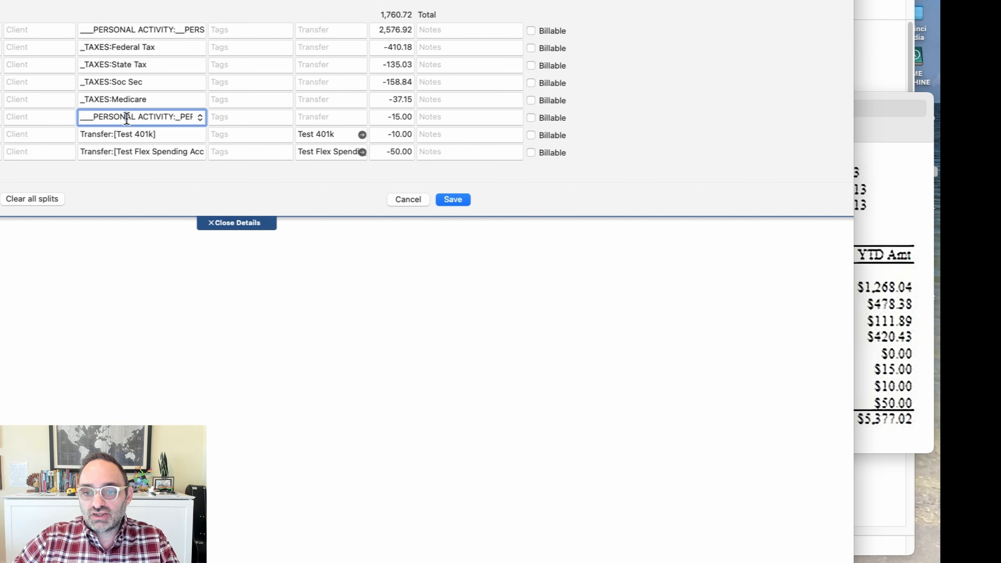
{"action": "left_click", "coordinate": [199, 118]}
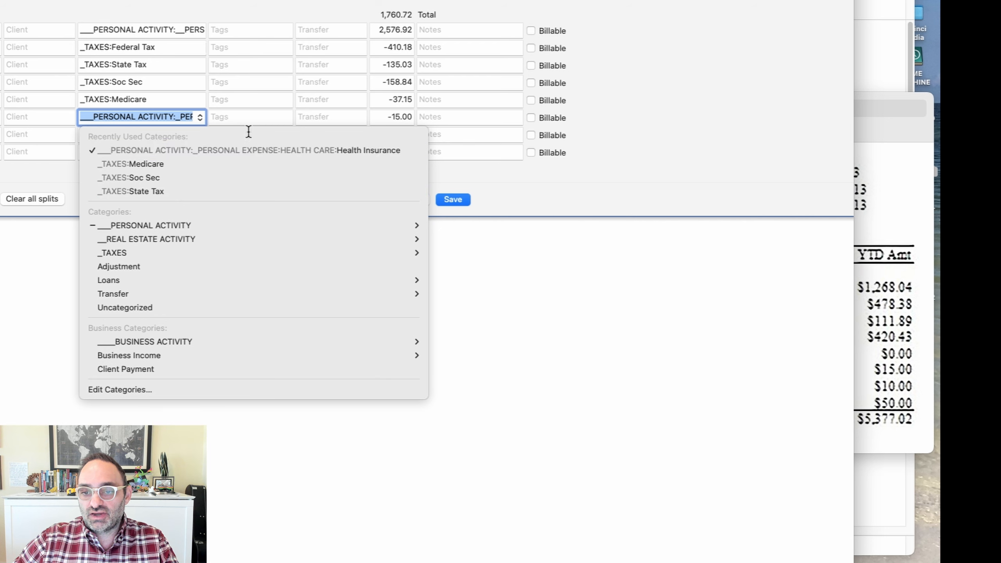
{"action": "left_click", "coordinate": [735, 106]}
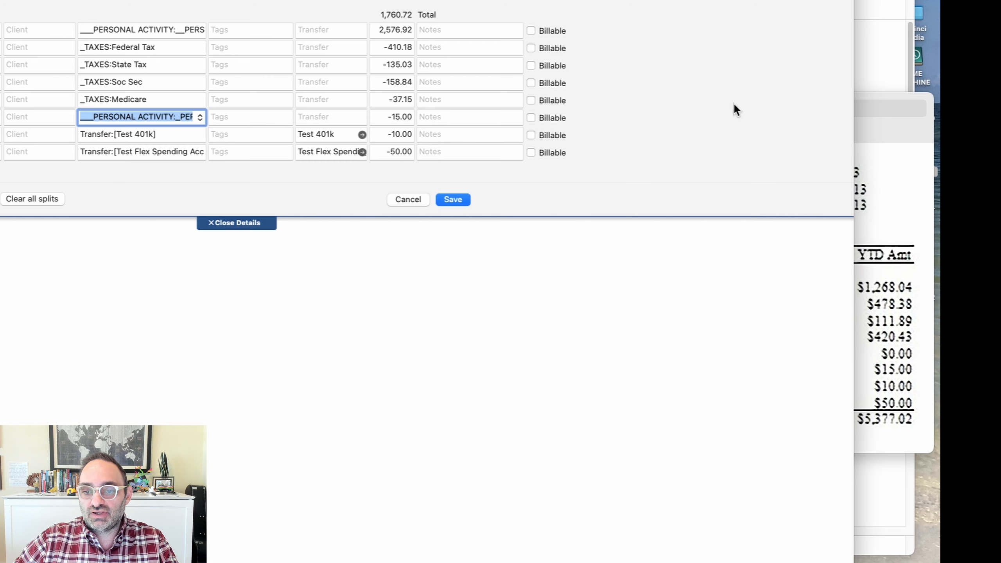
{"action": "left_click", "coordinate": [733, 104]}
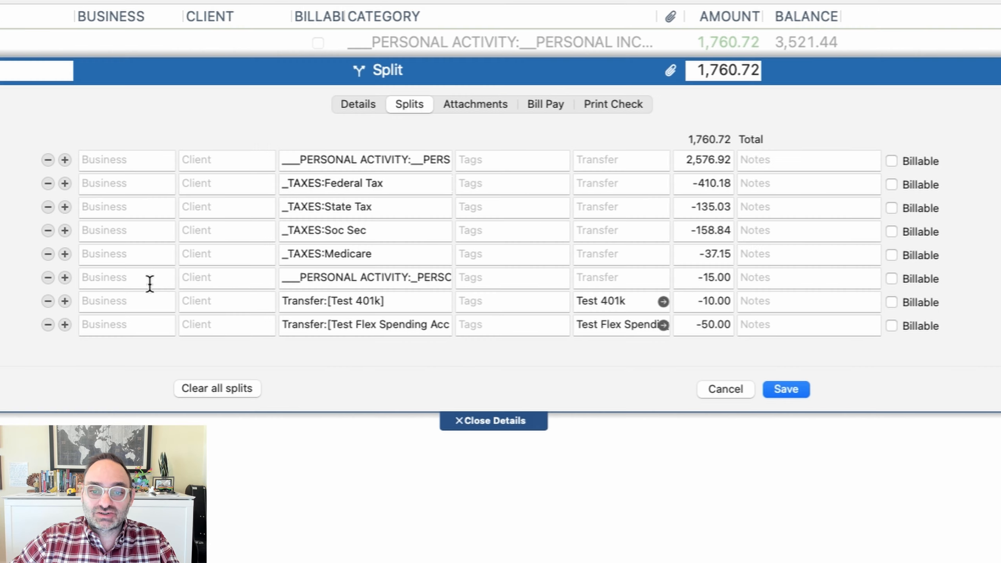
- Try adding an extra split line below the Health Insurance split and remove it
{"action": "left_click", "coordinate": [65, 277]}
{"action": "left_click_drag", "start_coordinate": [282, 277], "coordinate": [469, 280]}
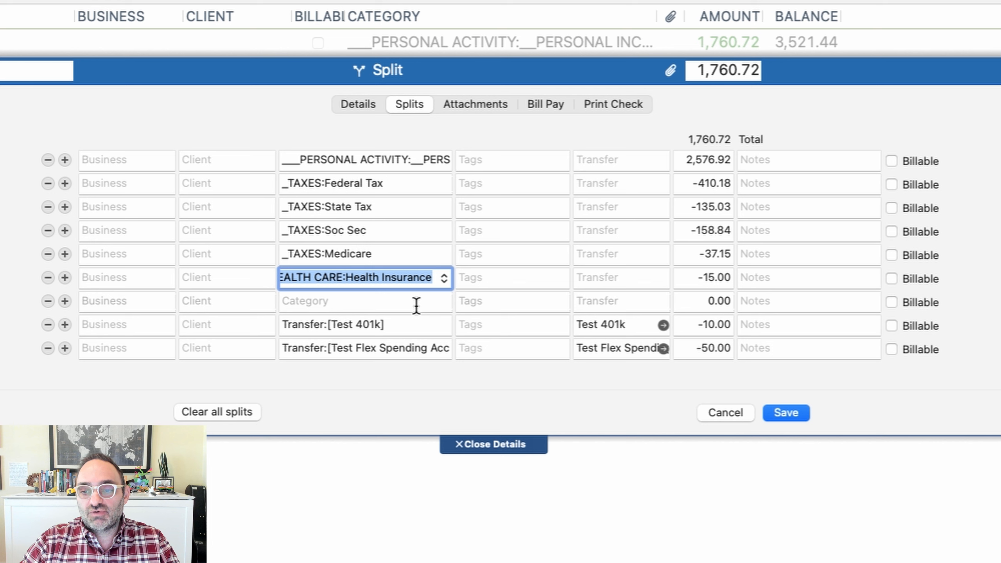
{"action": "left_click", "coordinate": [49, 300]}
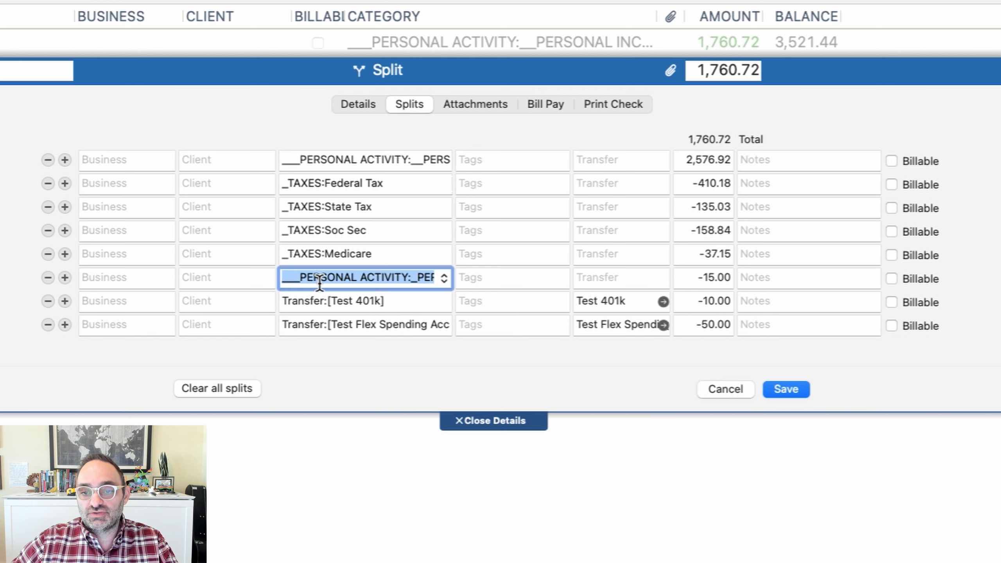
- Check the pay stub against the Paycheck's 401k transfer split and view the Test 401k account
{"action": "key", "text": "super+Tab"}
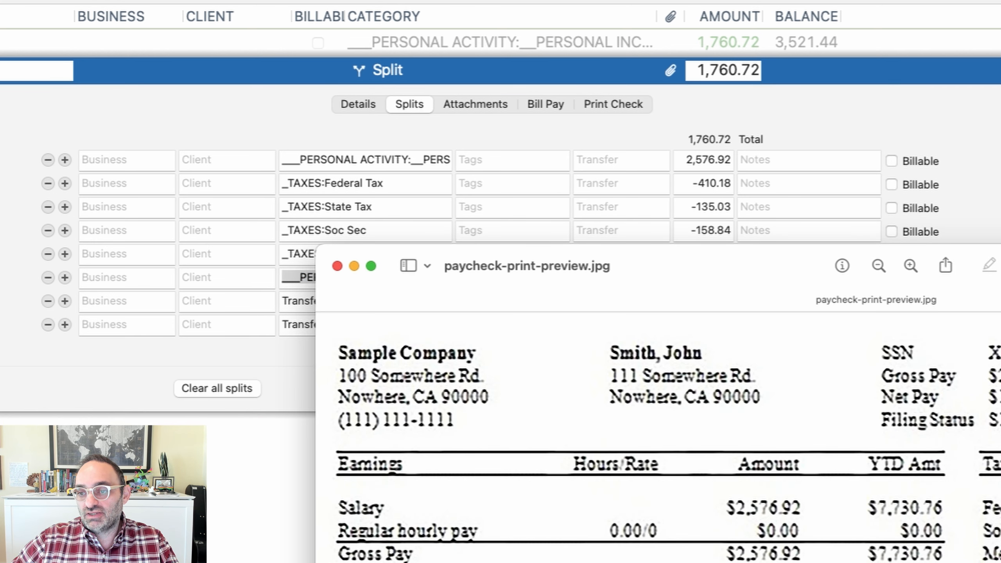
{"action": "key", "text": "super+Tab"}
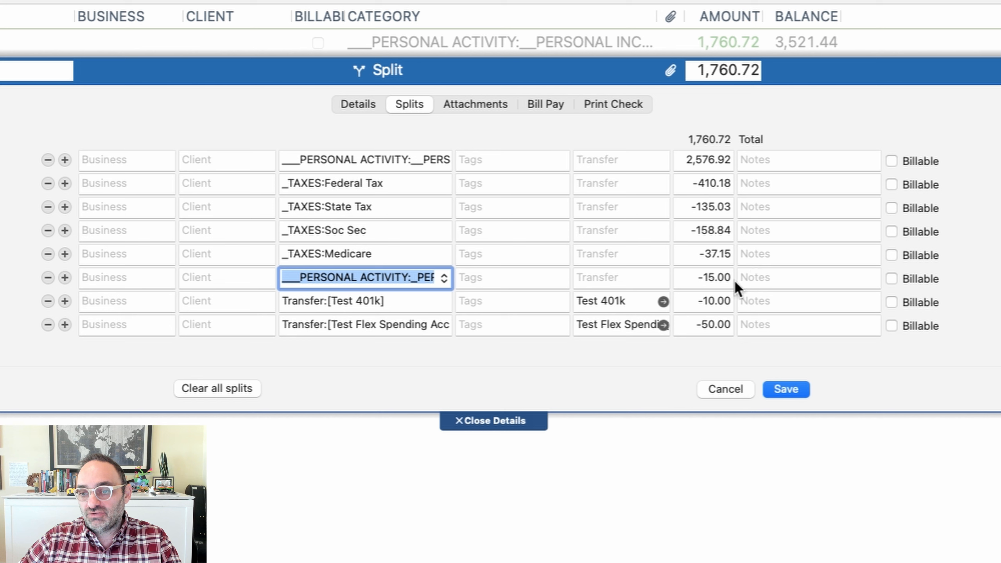
{"action": "key", "text": "super+Tab"}
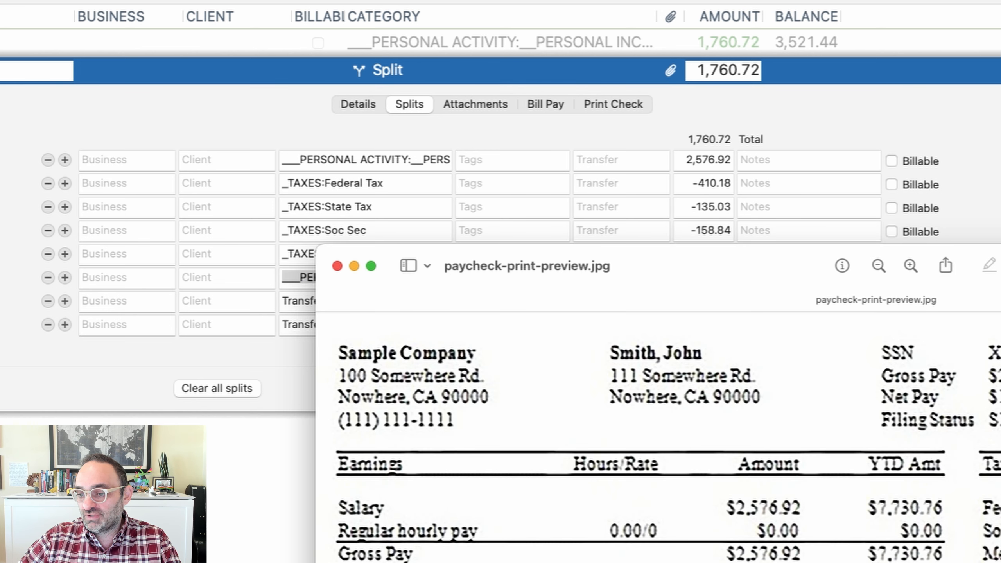
{"action": "key", "text": "super+Tab"}
{"action": "left_click", "coordinate": [402, 302]}
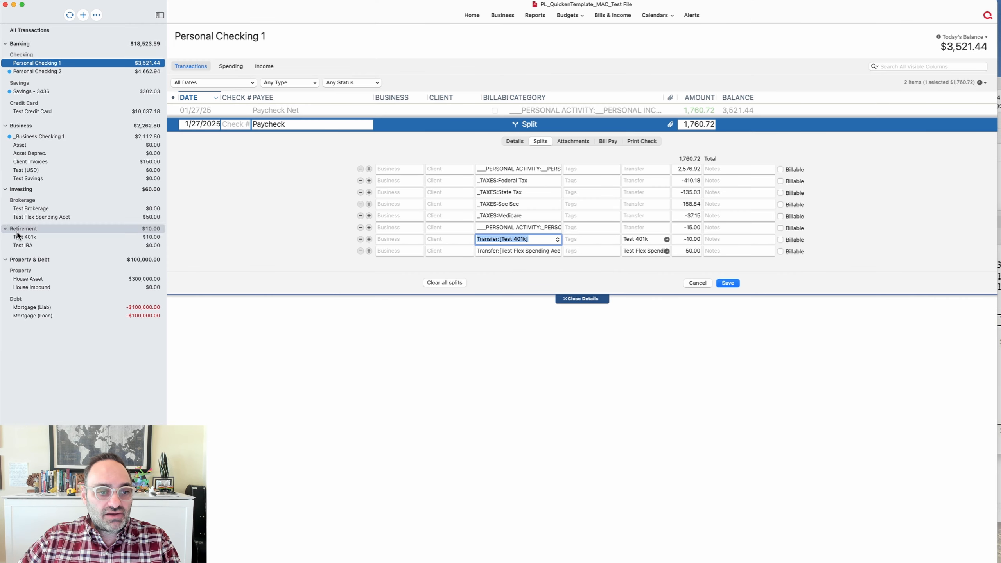
{"action": "left_click", "coordinate": [30, 239]}
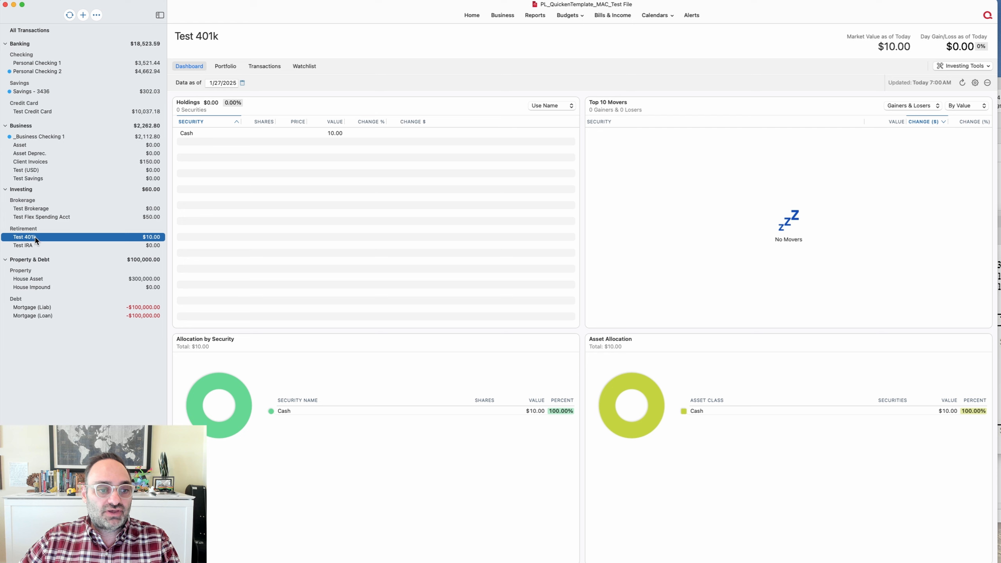
- Return to Personal Checking 1 and reopen the Paycheck's splits at the Test 401k transfer line
{"action": "left_click", "coordinate": [71, 63]}
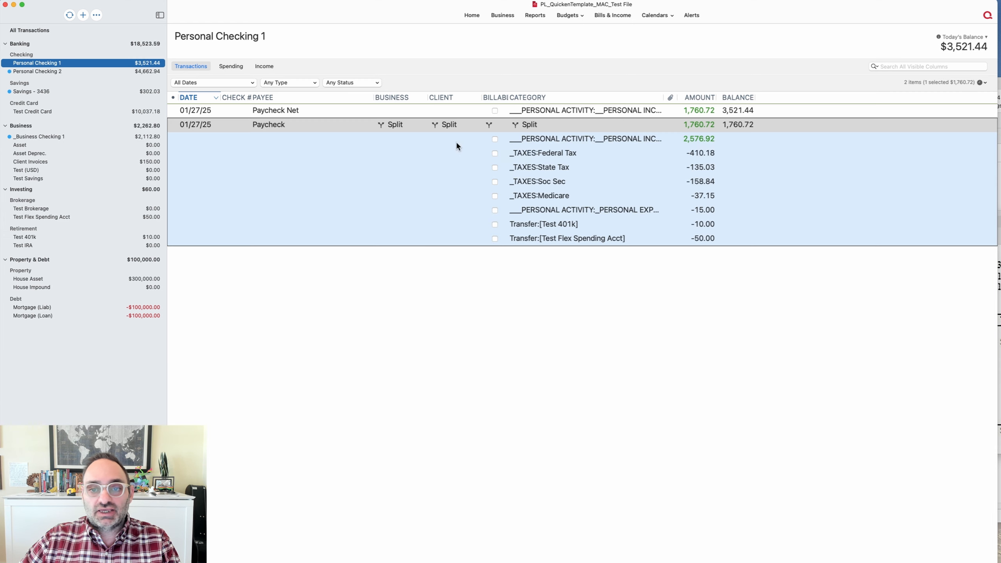
{"action": "left_click", "coordinate": [591, 223]}
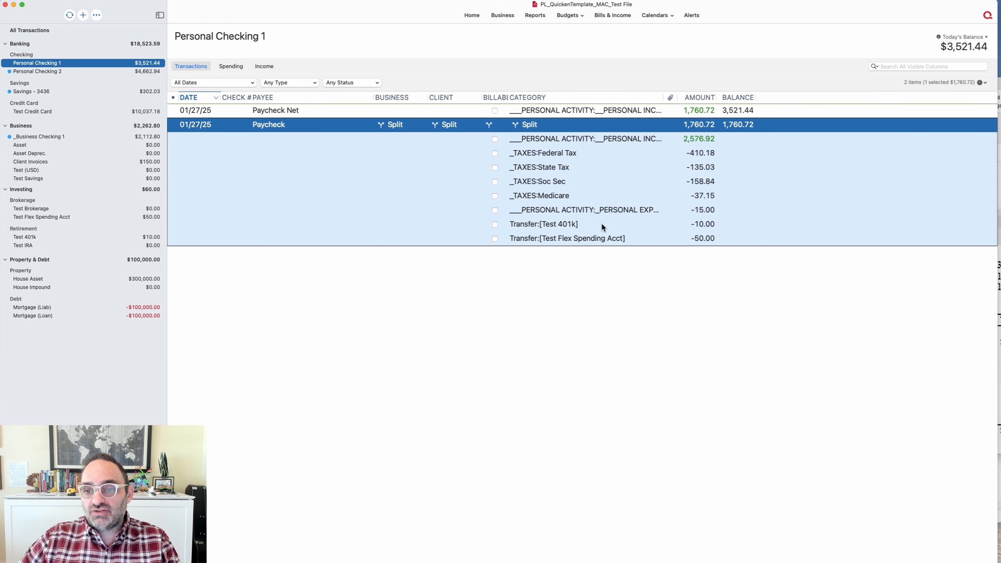
{"action": "double_click", "coordinate": [585, 225]}
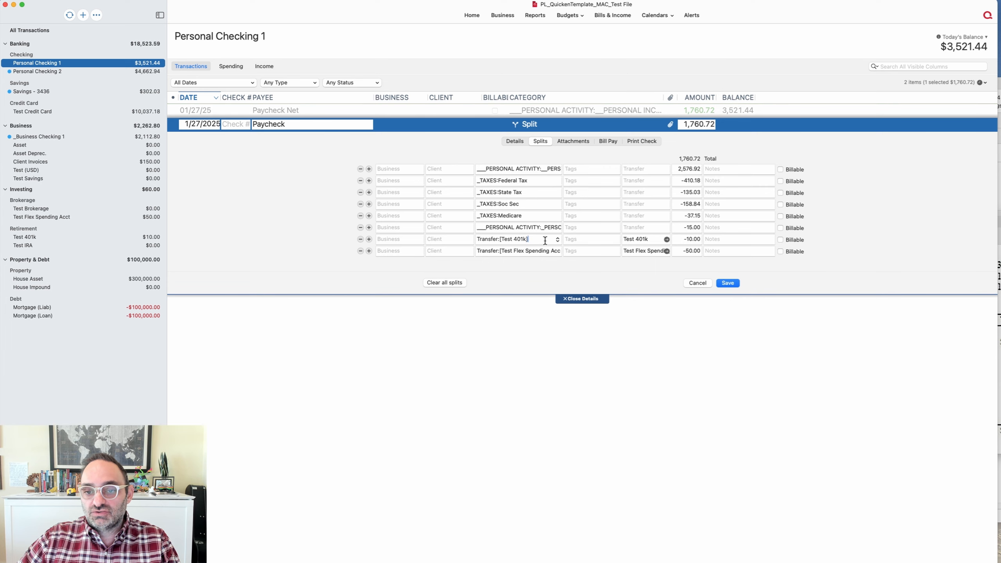
{"action": "left_click", "coordinate": [524, 238]}
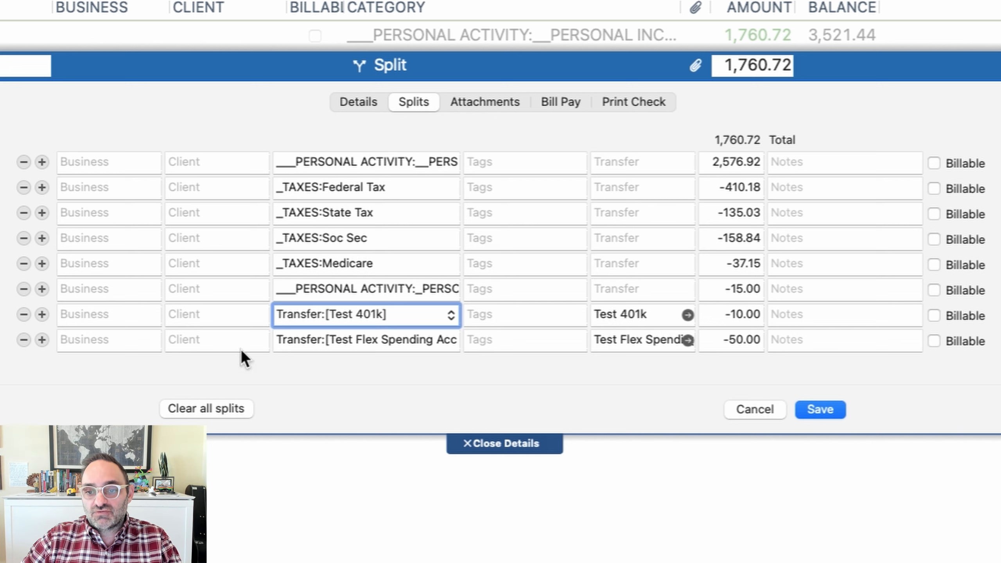
{"action": "left_click_drag", "start_coordinate": [410, 314], "coordinate": [263, 314]}
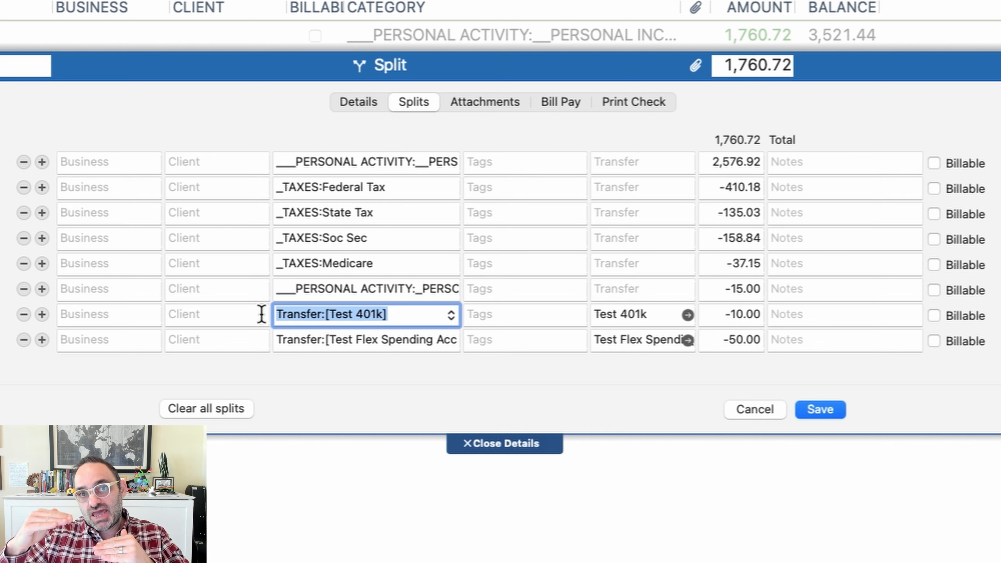
- Compare the Test Flex Spending Acct transfer split with the Flex Account deduction on the pay stub
{"action": "left_click", "coordinate": [323, 339]}
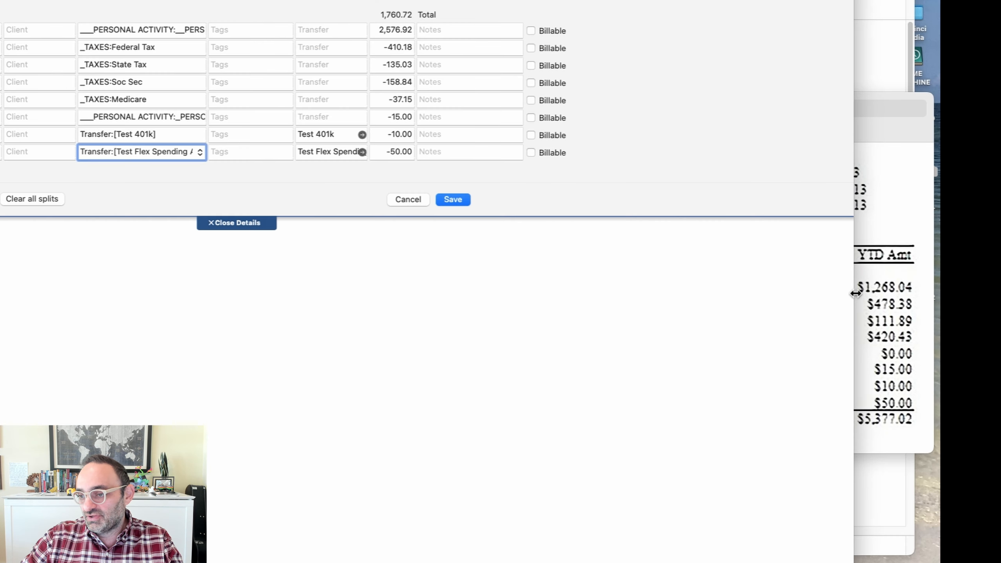
{"action": "left_click", "coordinate": [867, 292]}
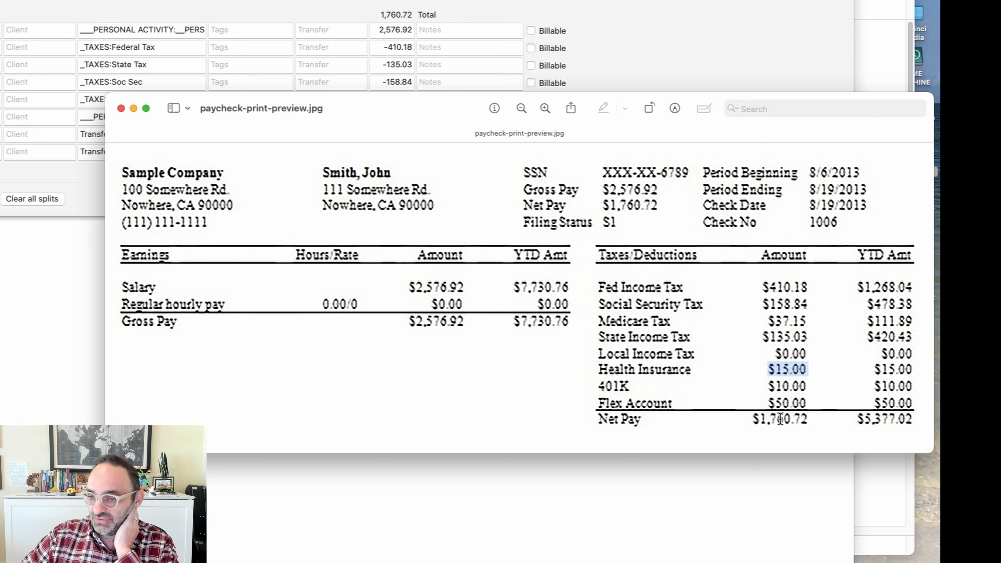
{"action": "left_click_drag", "start_coordinate": [808, 412], "coordinate": [746, 405]}
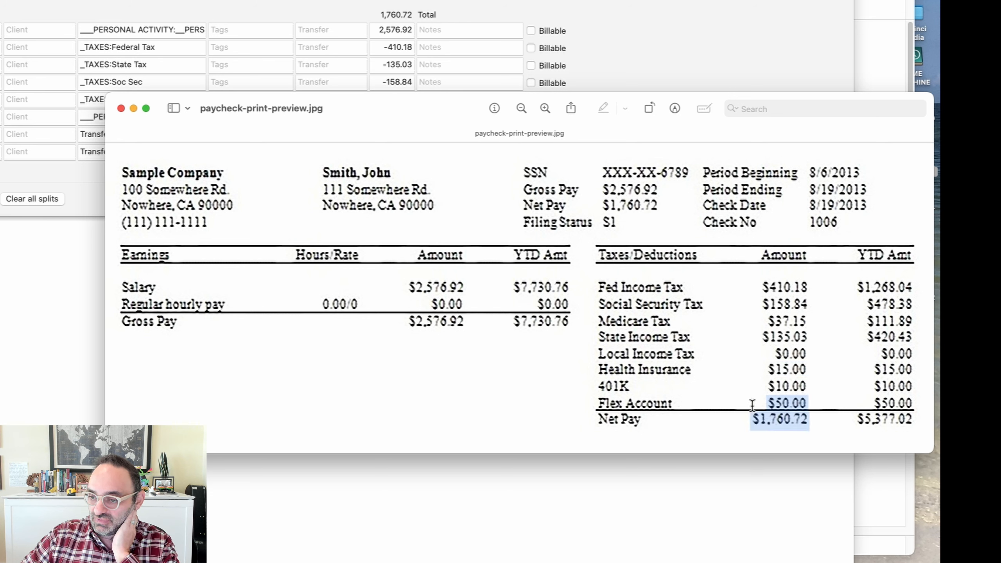
{"action": "left_click_drag", "start_coordinate": [593, 403], "coordinate": [676, 402]}
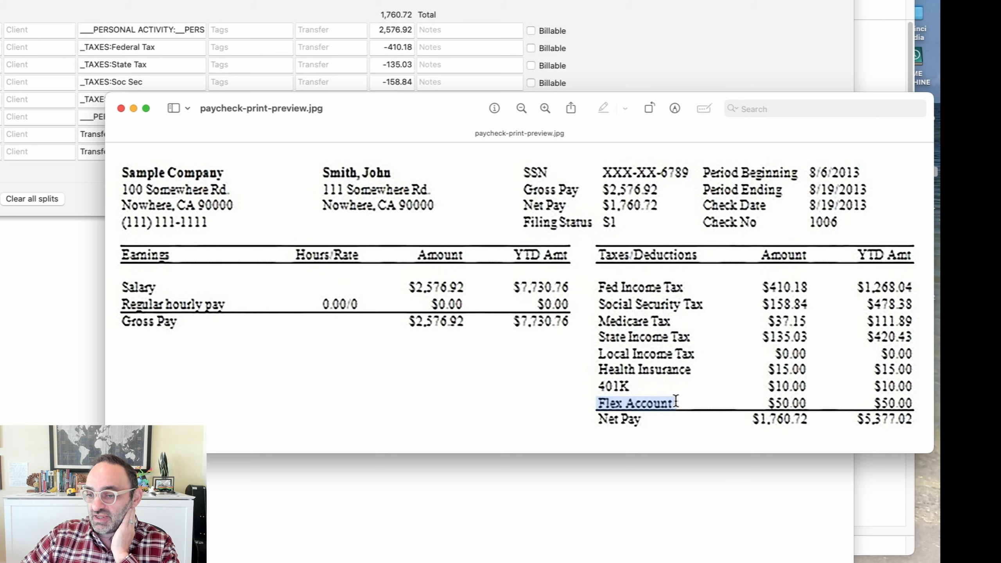
- Save the Paycheck transaction from its flex spending split and reopen it for comparison with the Cash Flow Main report
{"action": "left_click", "coordinate": [691, 52]}
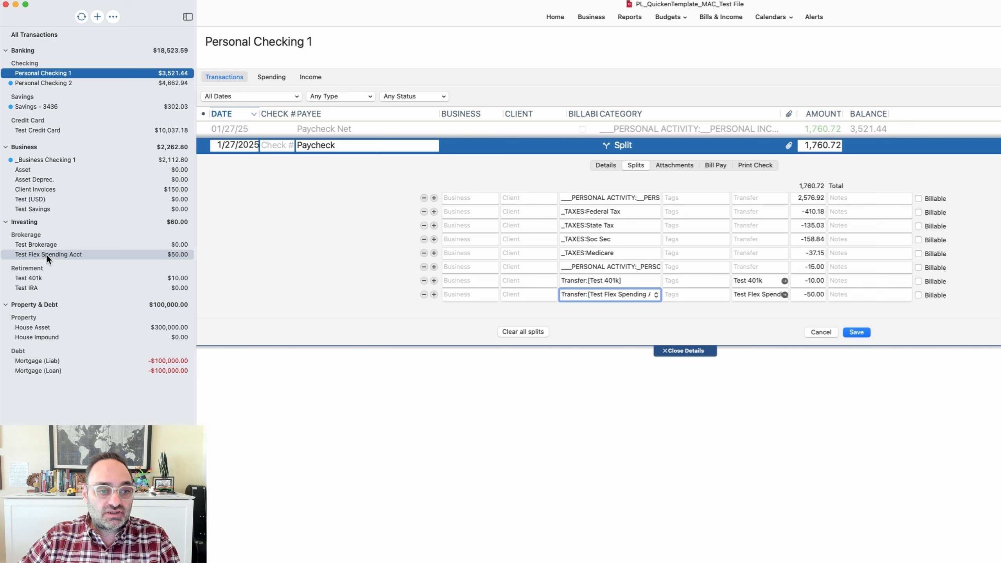
{"action": "left_click", "coordinate": [814, 295]}
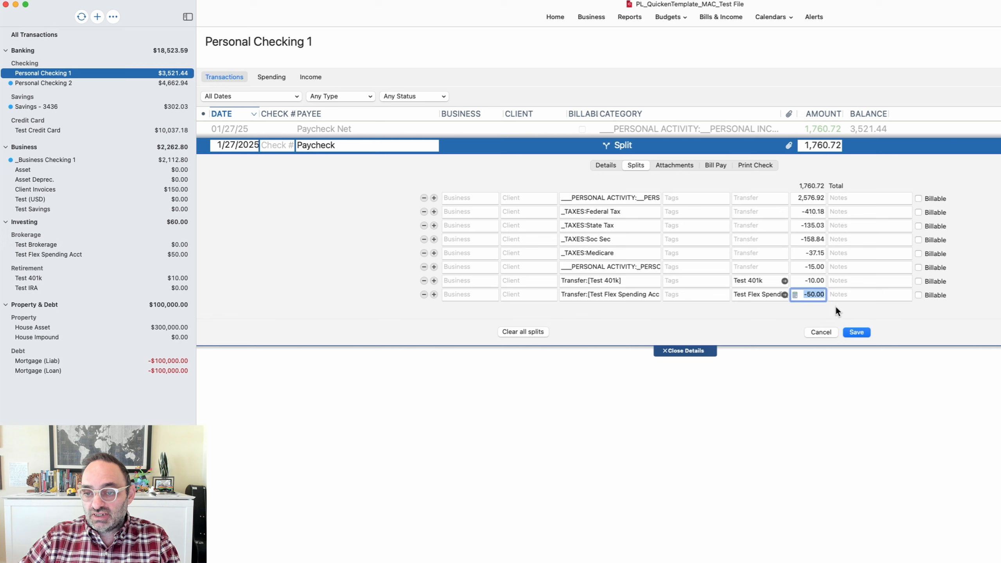
{"action": "left_click", "coordinate": [857, 332]}
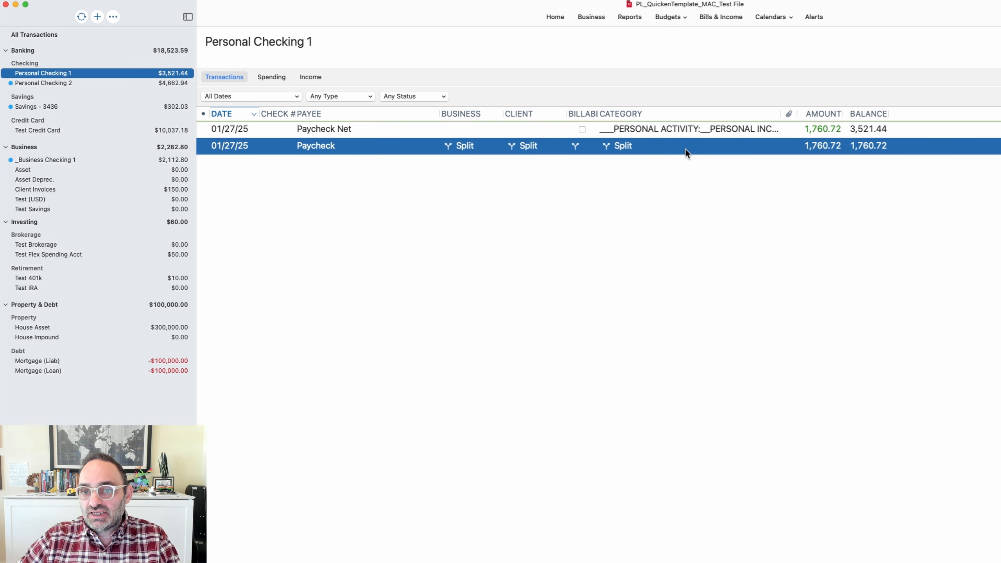
{"action": "left_click", "coordinate": [685, 148]}
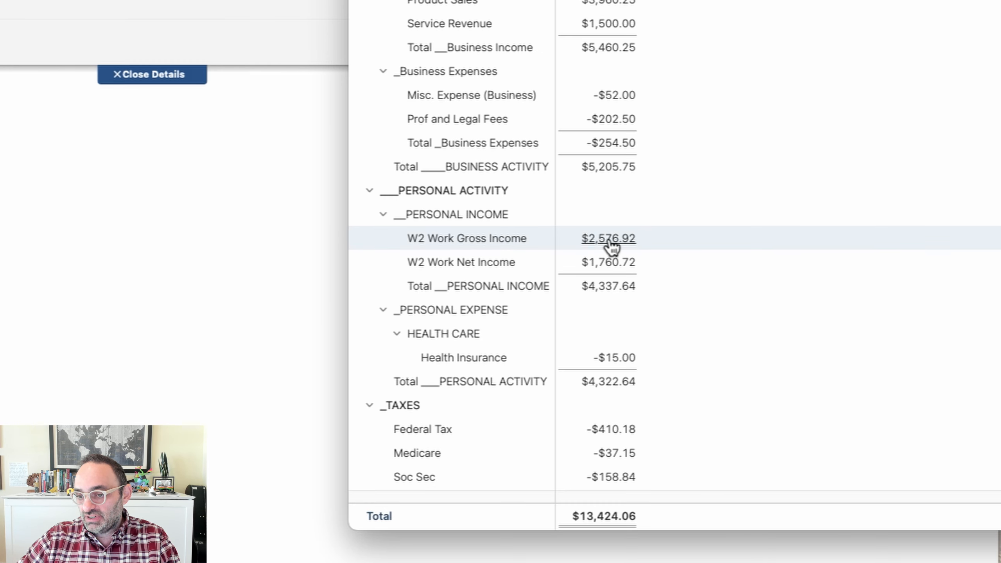
- Review the W2 income, health insurance and tax lines in the Cash Flow Main report alongside the pay stub
{"action": "scroll", "coordinate": [610, 241], "scroll_direction": "down", "scroll_amount": 2}
{"action": "scroll", "coordinate": [609, 244], "scroll_direction": "down", "scroll_amount": 3}
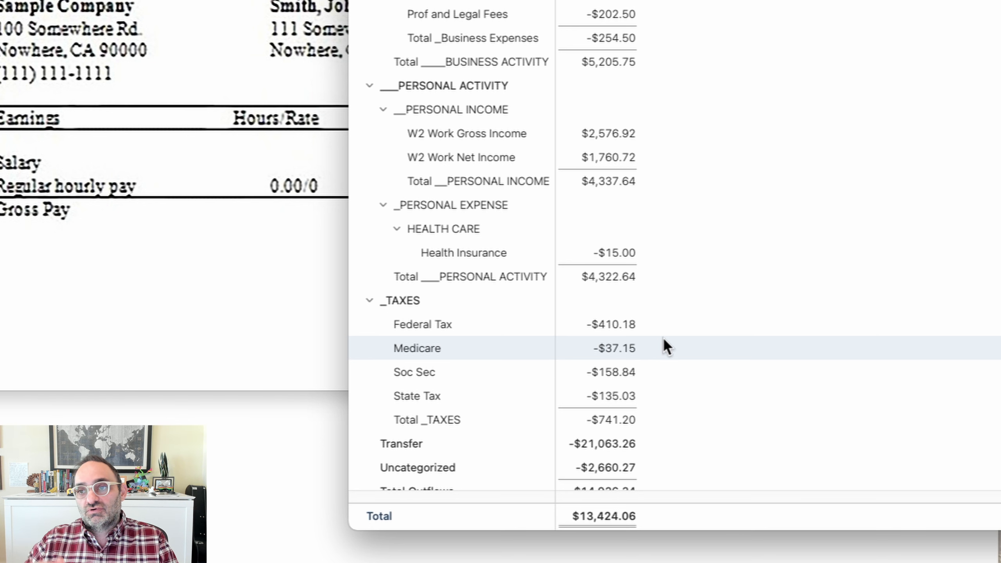
{"action": "scroll", "coordinate": [718, 226], "scroll_direction": "up", "scroll_amount": 3}
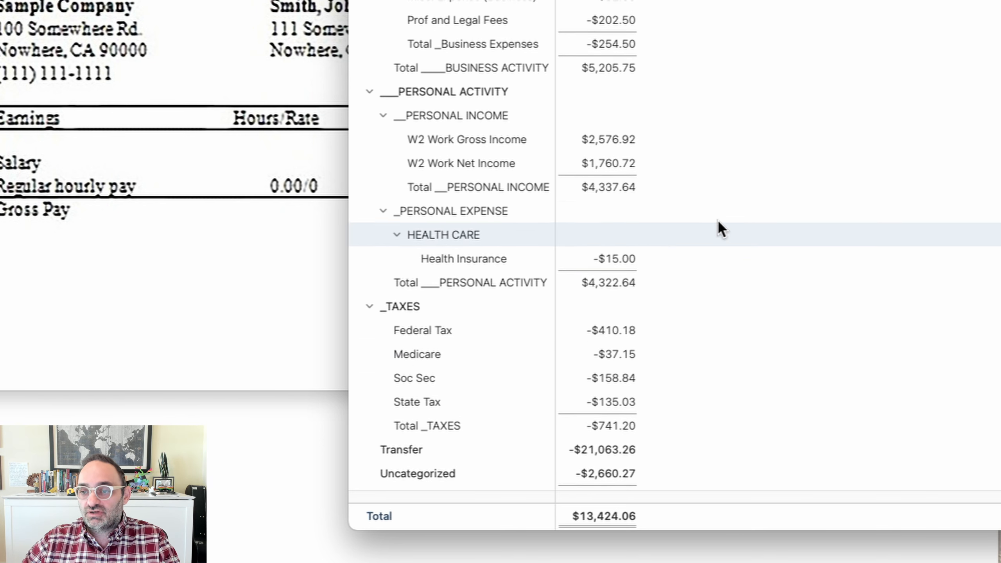
{"action": "scroll", "coordinate": [727, 213], "scroll_direction": "down", "scroll_amount": 3}
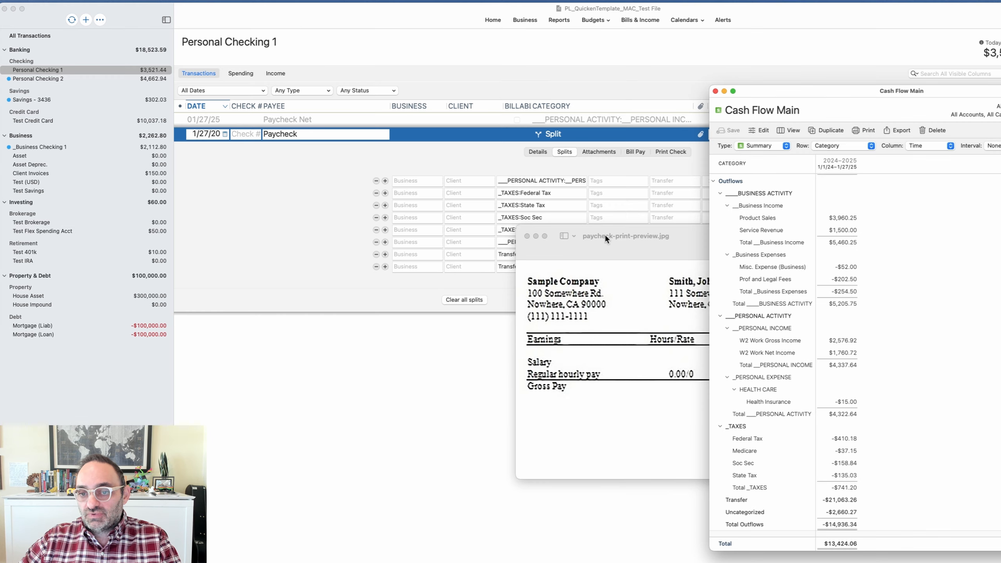
{"action": "left_click_drag", "start_coordinate": [605, 237], "coordinate": [600, 335]}
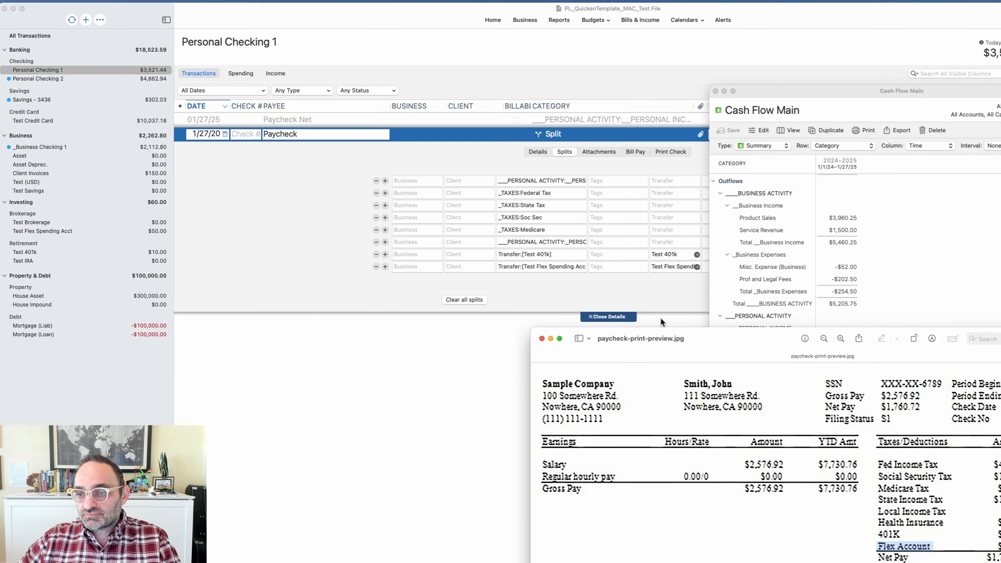
{"action": "left_click", "coordinate": [892, 285]}
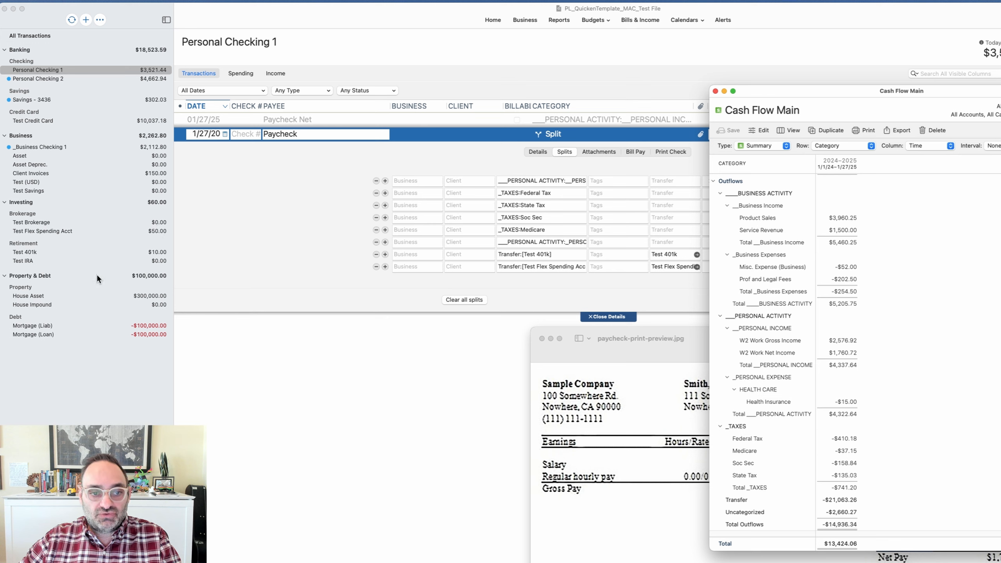
- Close the pay stub image and save the open Paycheck transaction in Personal Checking 1
{"action": "left_click", "coordinate": [542, 338]}
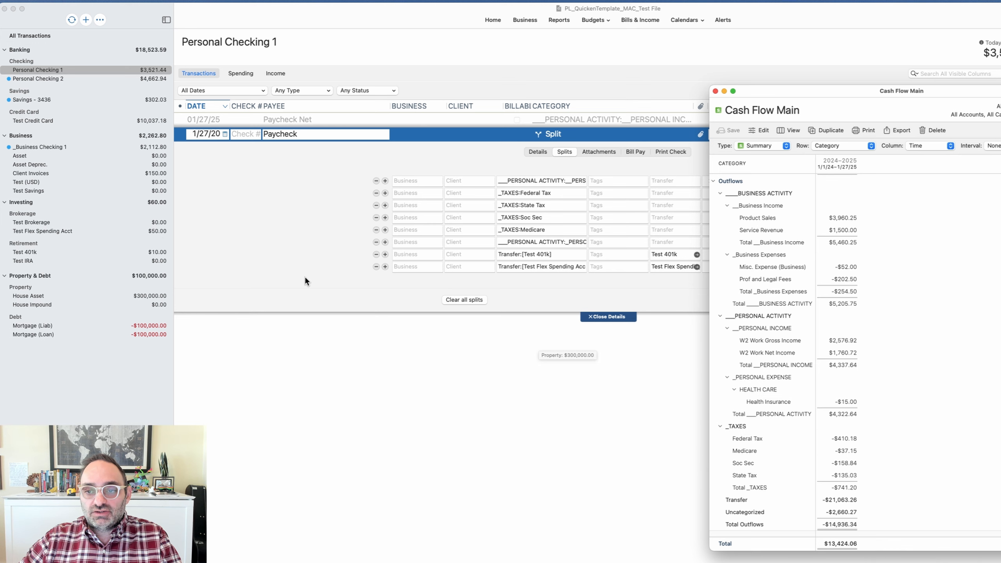
{"action": "left_click", "coordinate": [304, 275]}
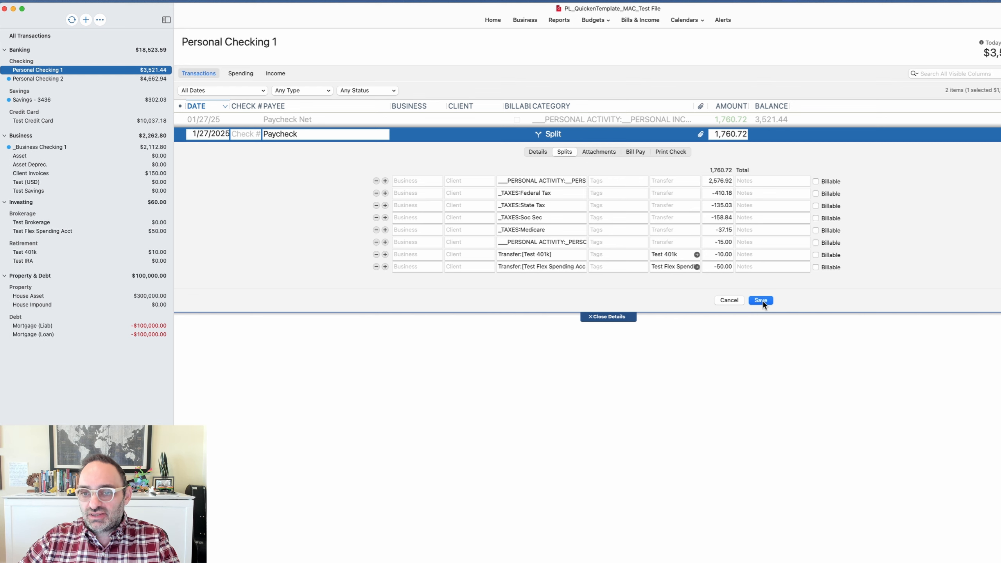
{"action": "left_click", "coordinate": [761, 300]}
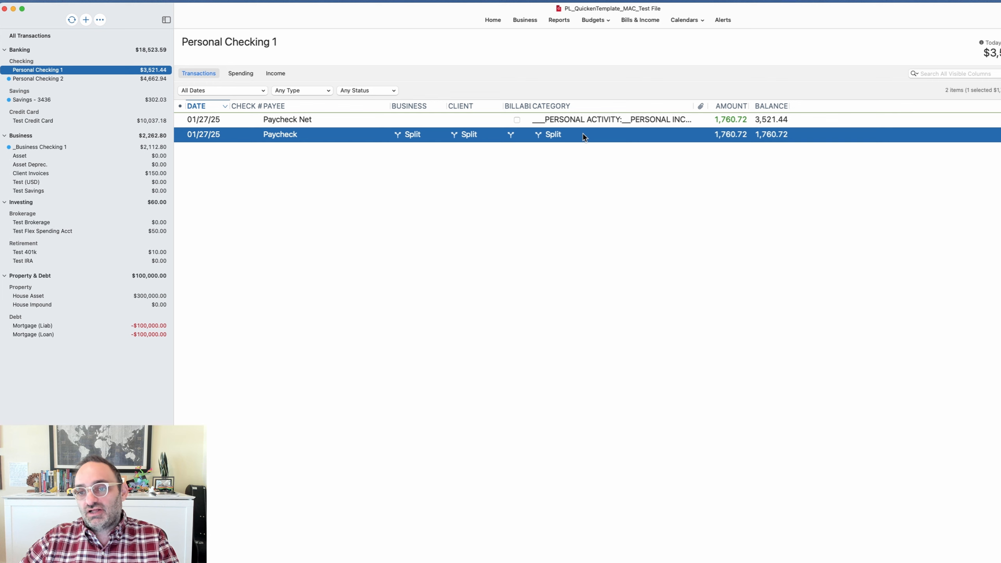
- Start an income reminder from the Paycheck transaction and review its transaction details and eight splits
{"action": "mouse_move", "coordinate": [584, 137]}
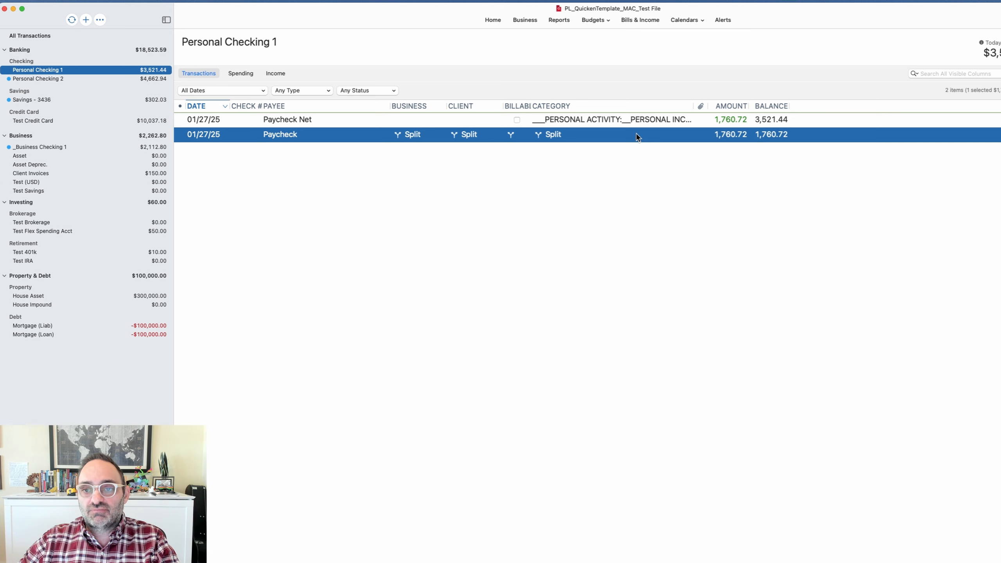
{"action": "right_click", "coordinate": [326, 136]}
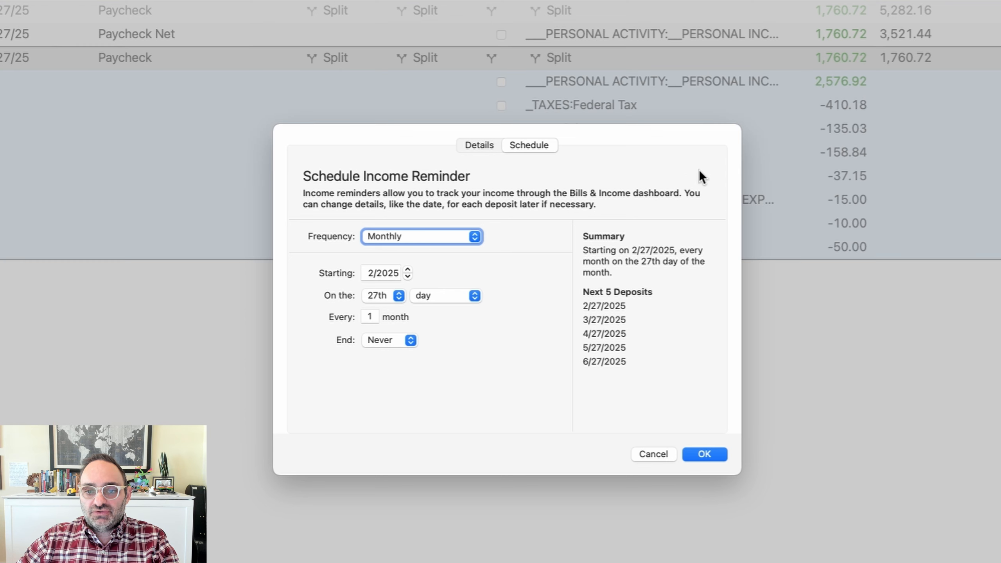
{"action": "left_click", "coordinate": [477, 145]}
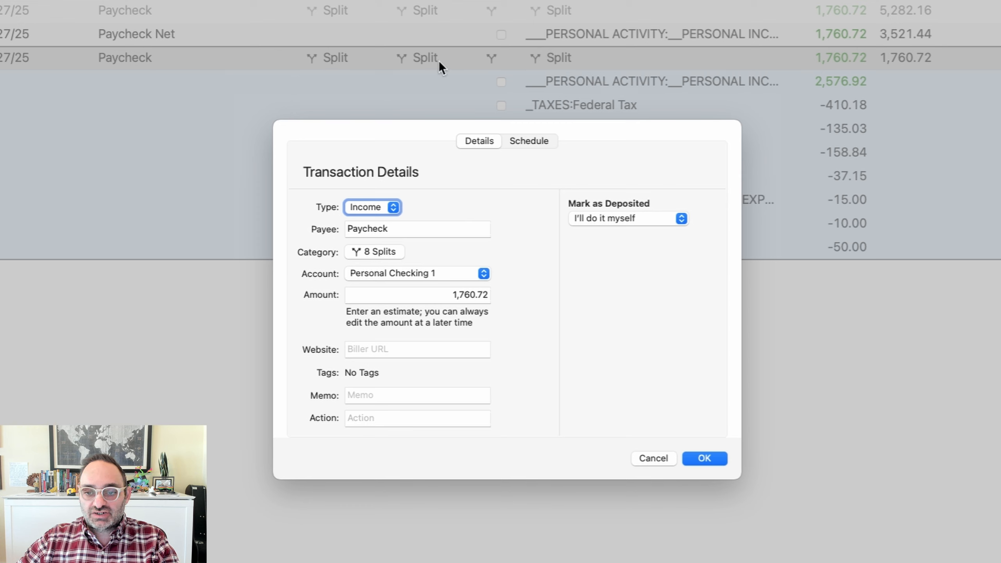
{"action": "left_click", "coordinate": [380, 254]}
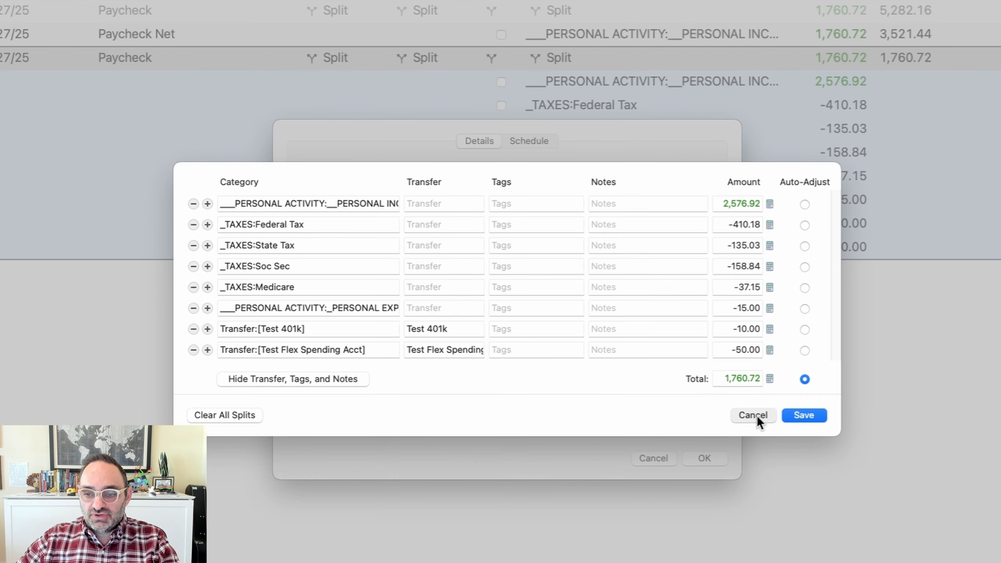
{"action": "left_click", "coordinate": [753, 416]}
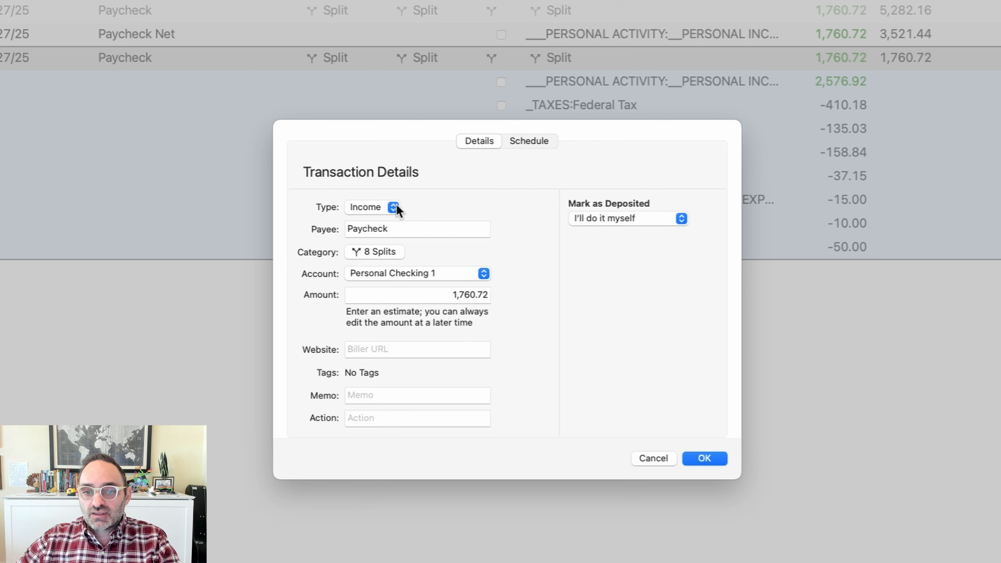
- Set the Paycheck reminder to be marked as deposited 10 days before the scheduled date
{"action": "left_click", "coordinate": [658, 219]}
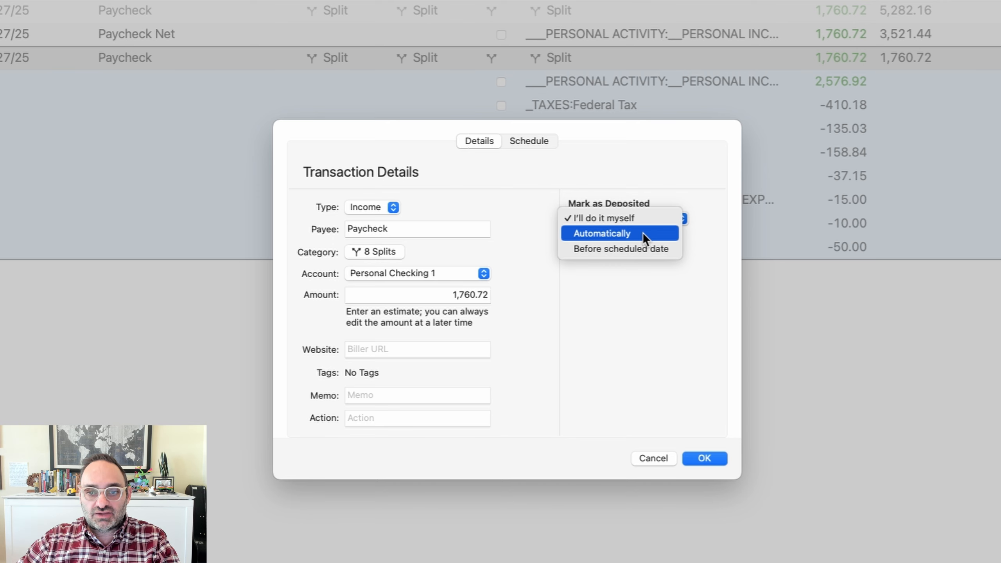
{"action": "left_click", "coordinate": [635, 254]}
{"action": "left_click_drag", "start_coordinate": [584, 235], "coordinate": [567, 234]}
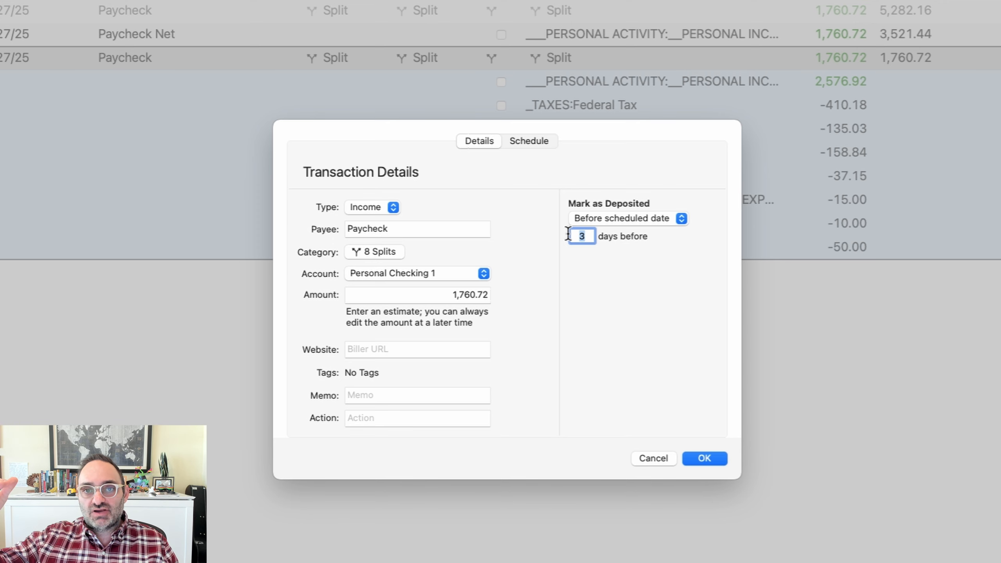
{"action": "type", "text": "10"}
{"action": "key", "text": "Tab"}
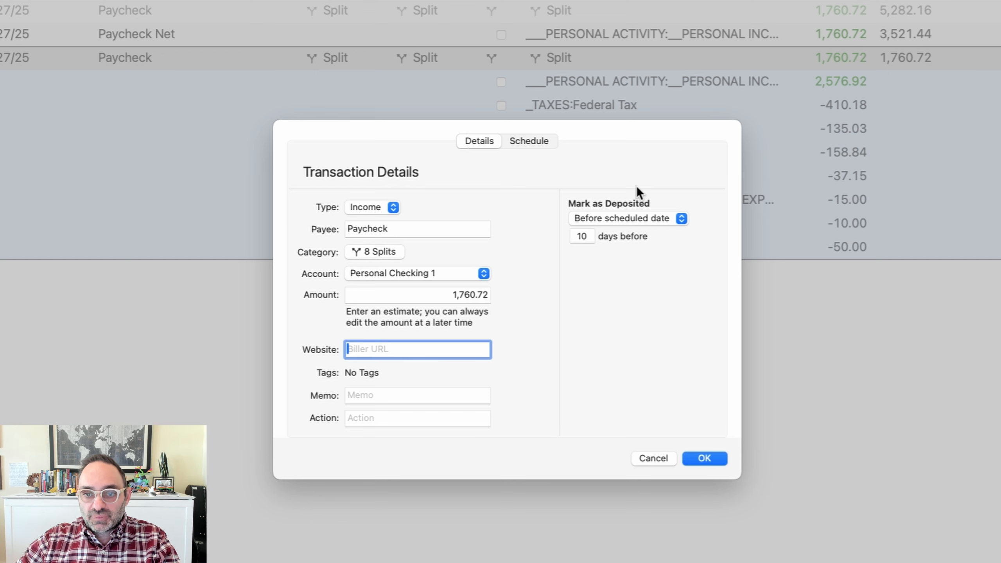
- Try a twice-a-month frequency for the Paycheck income reminder, and cancel the reminder without saving it
{"action": "left_click", "coordinate": [537, 143]}
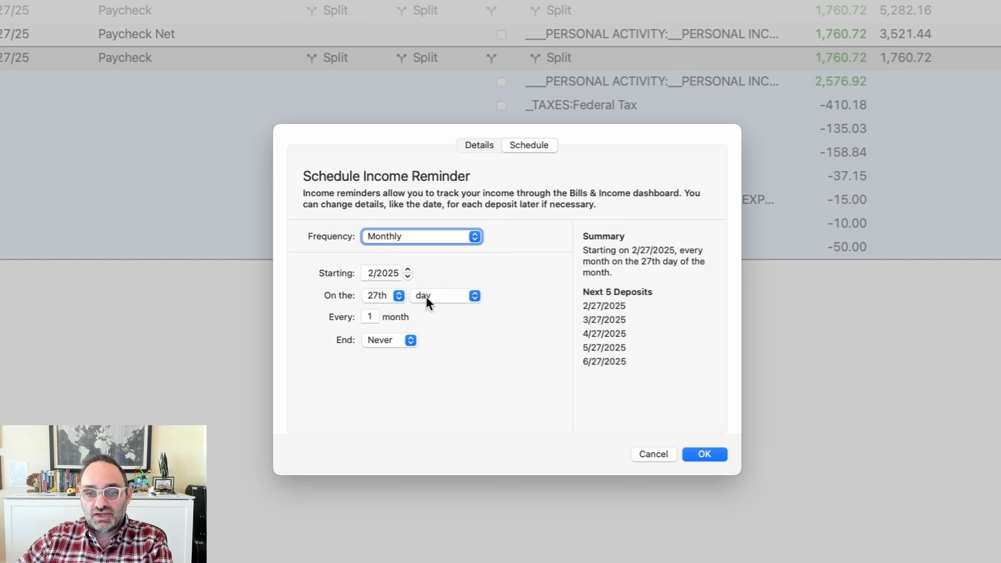
{"action": "left_click", "coordinate": [393, 341]}
{"action": "left_click", "coordinate": [445, 339]}
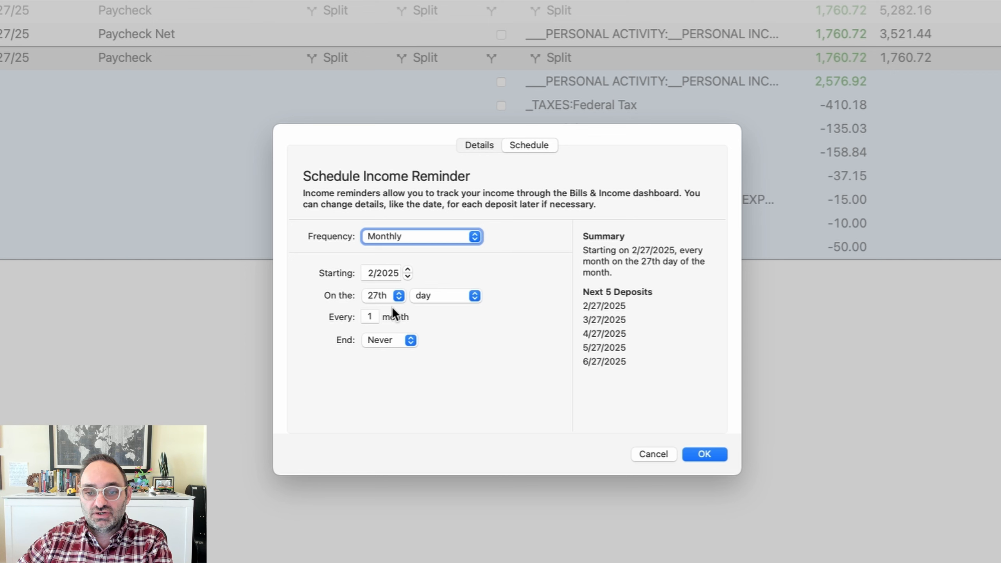
{"action": "left_click", "coordinate": [416, 241]}
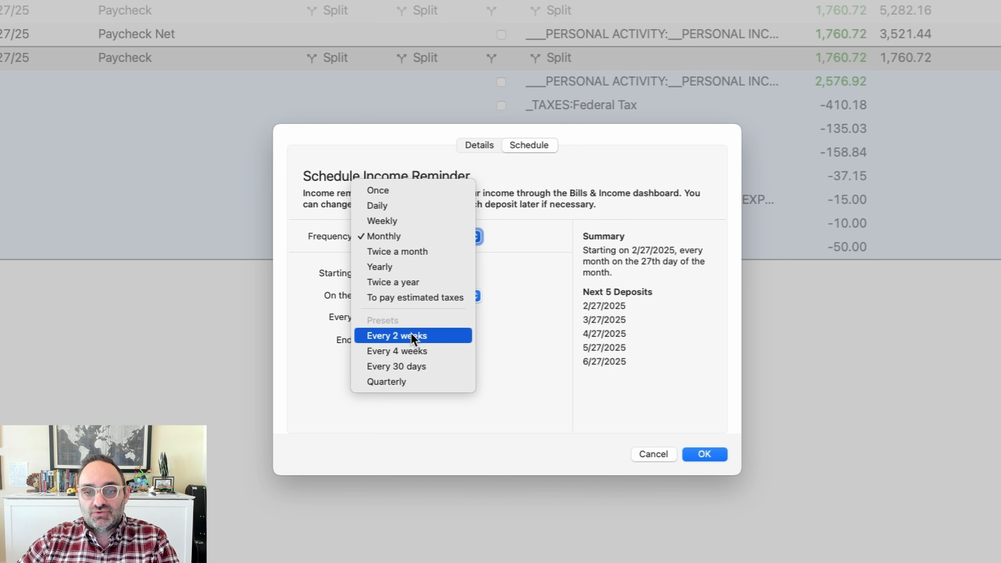
{"action": "left_click", "coordinate": [429, 253]}
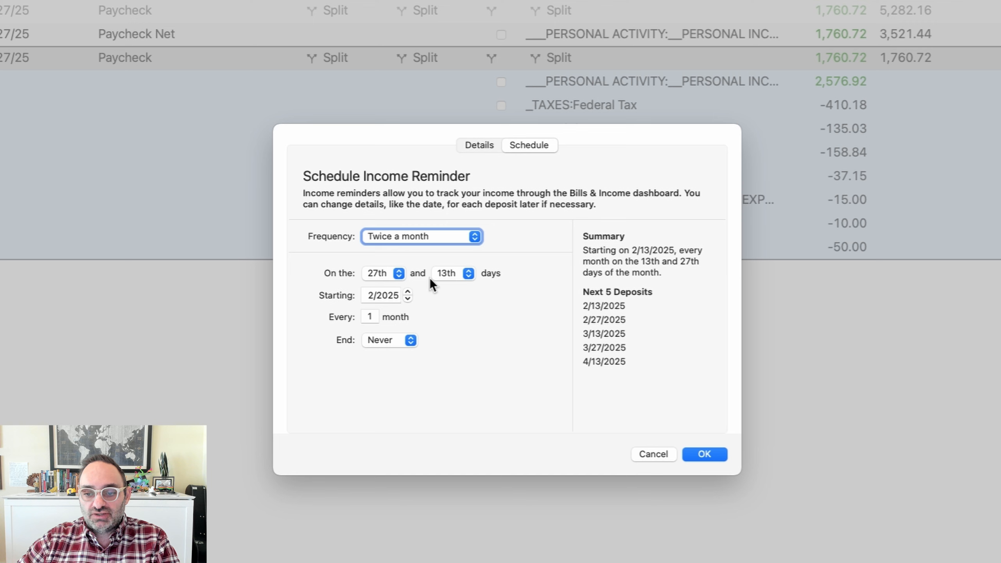
{"action": "left_click", "coordinate": [663, 455]}
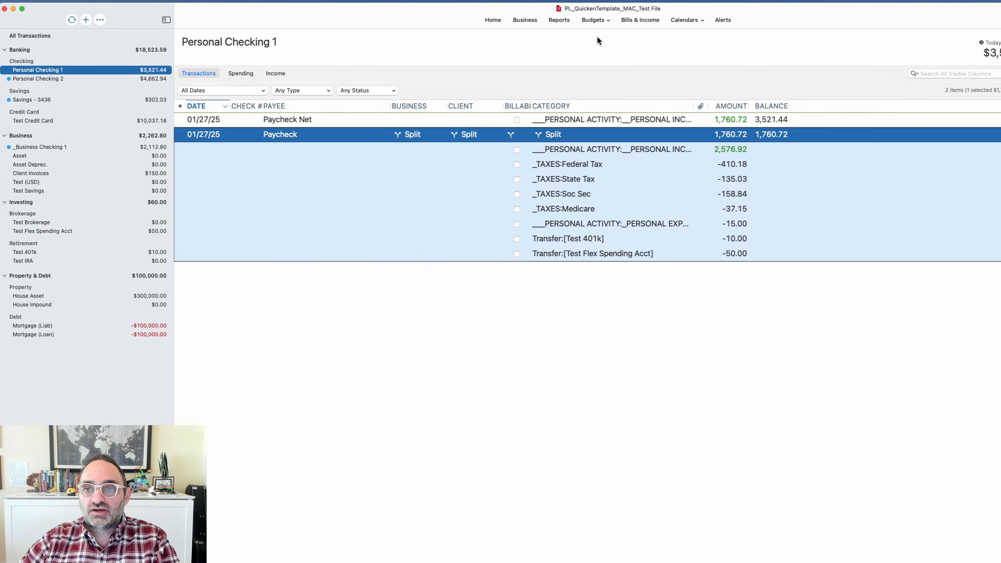
- View the actions available for the scheduled monthly income in Bills & Income, and return to the Personal Checking 1 register
{"action": "left_click", "coordinate": [638, 20]}
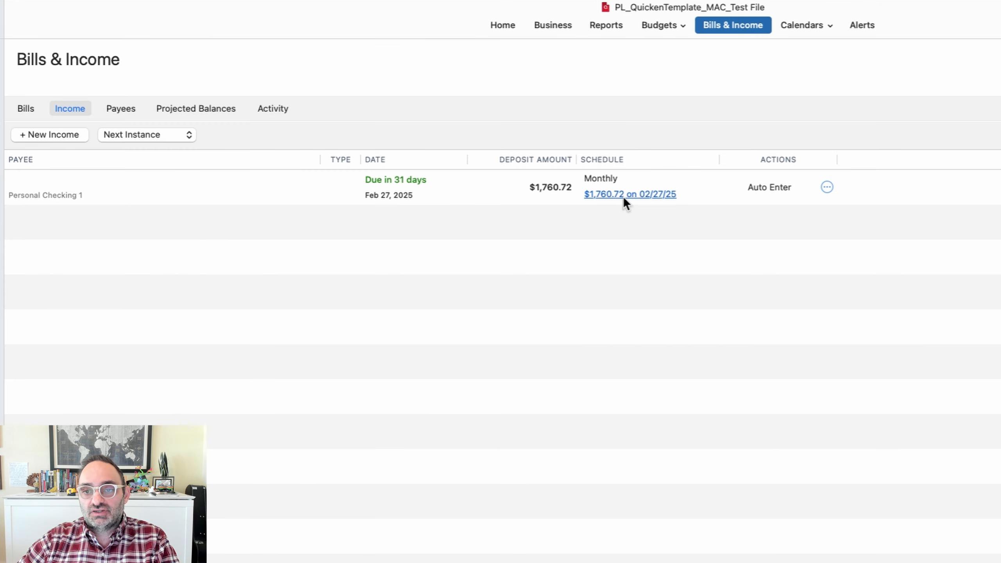
{"action": "left_click", "coordinate": [827, 187]}
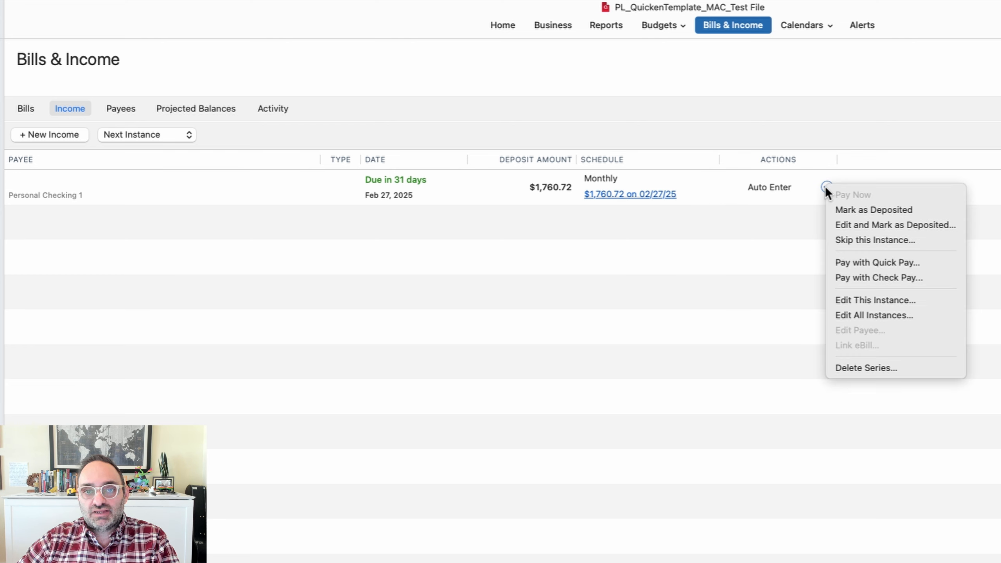
{"action": "left_click", "coordinate": [1, 103]}
{"action": "left_click", "coordinate": [1, 103]}
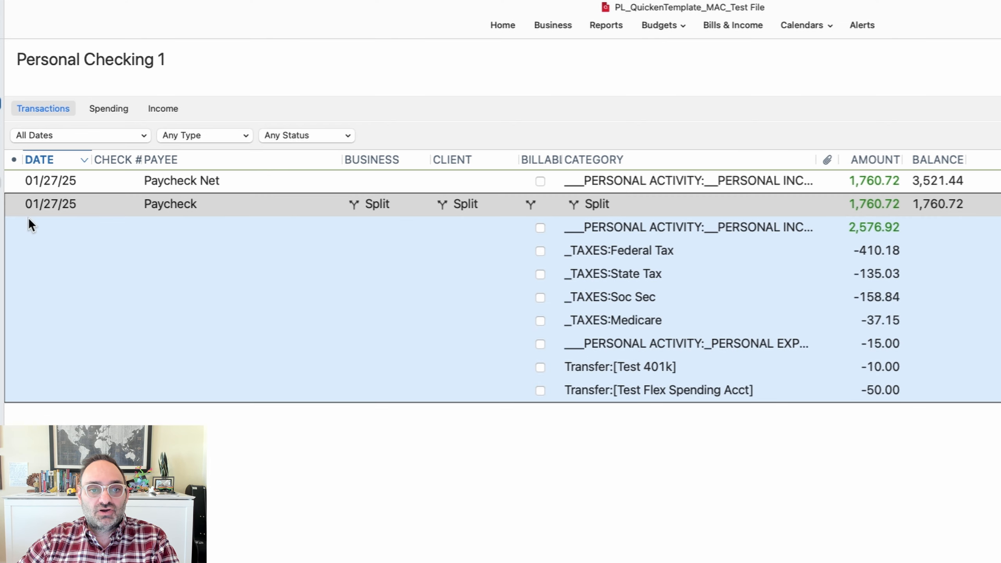
{"action": "left_click", "coordinate": [294, 480]}
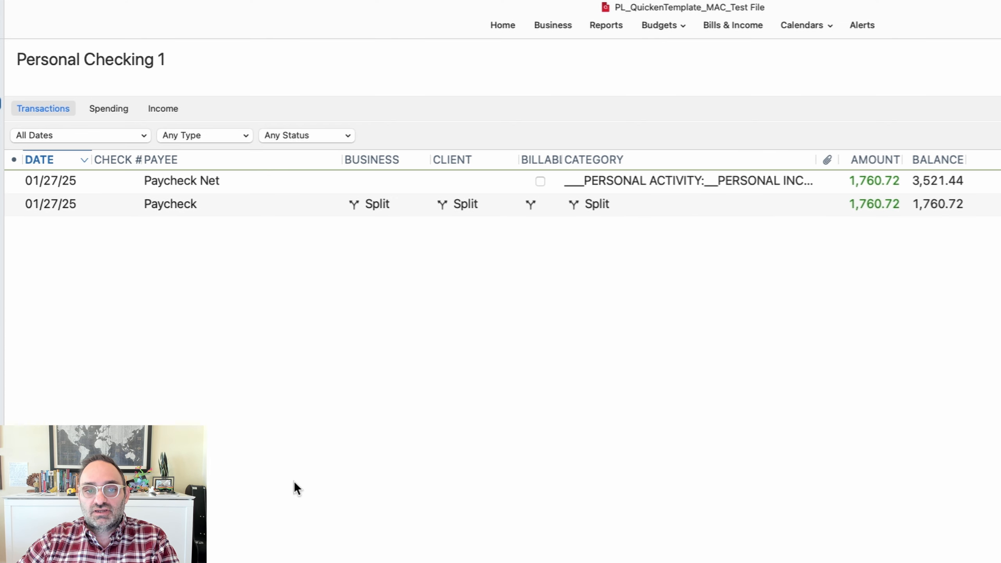
- Mark the 02/27/25 instance of the scheduled monthly income as deposited in Bills & Income
{"action": "left_click", "coordinate": [721, 27]}
{"action": "left_click", "coordinate": [826, 187]}
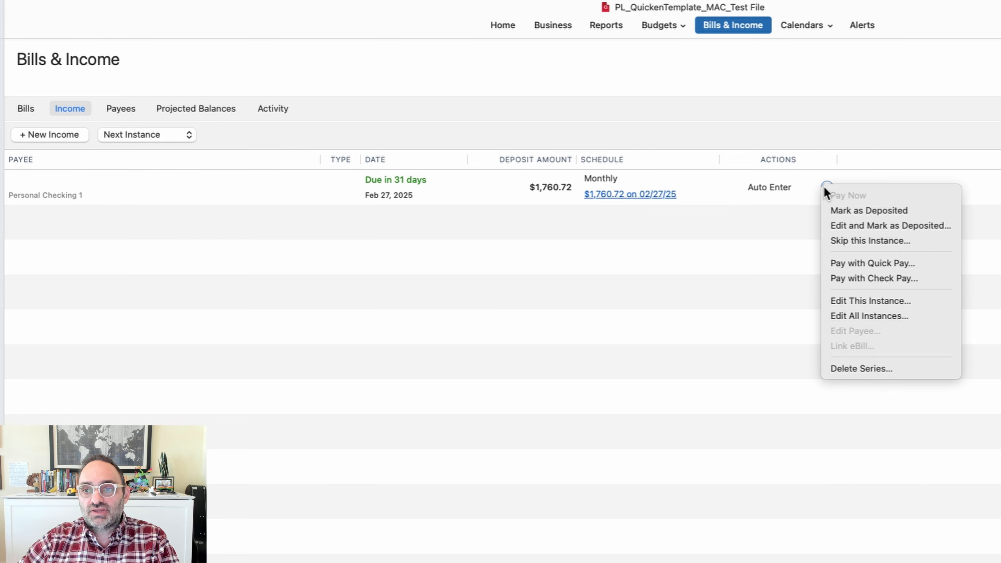
{"action": "left_click", "coordinate": [873, 210]}
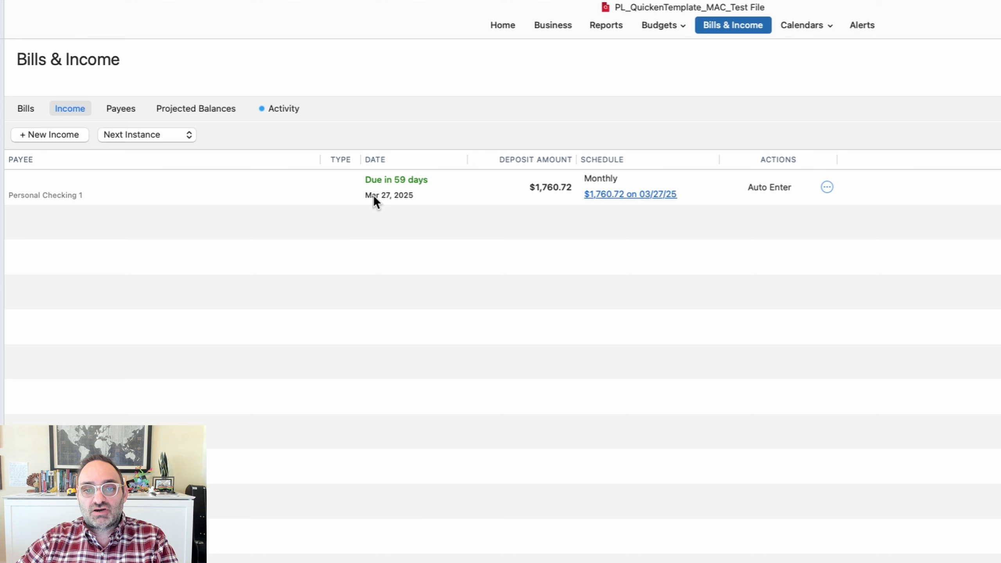
- Change the Paycheck transaction's date in Personal Checking 1 to 2/27/2025 and save it
{"action": "left_click", "coordinate": [0, 103]}
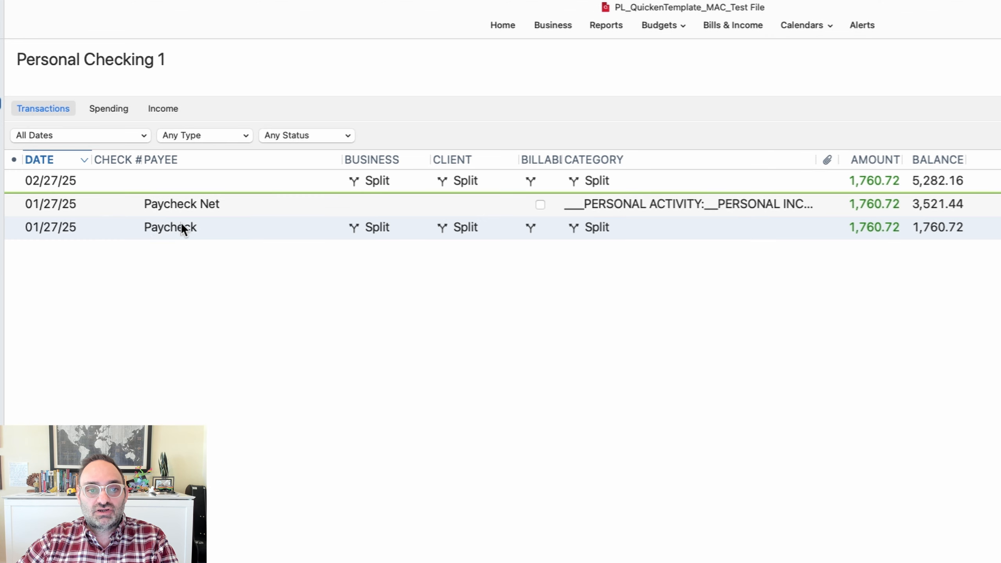
{"action": "left_click", "coordinate": [121, 229]}
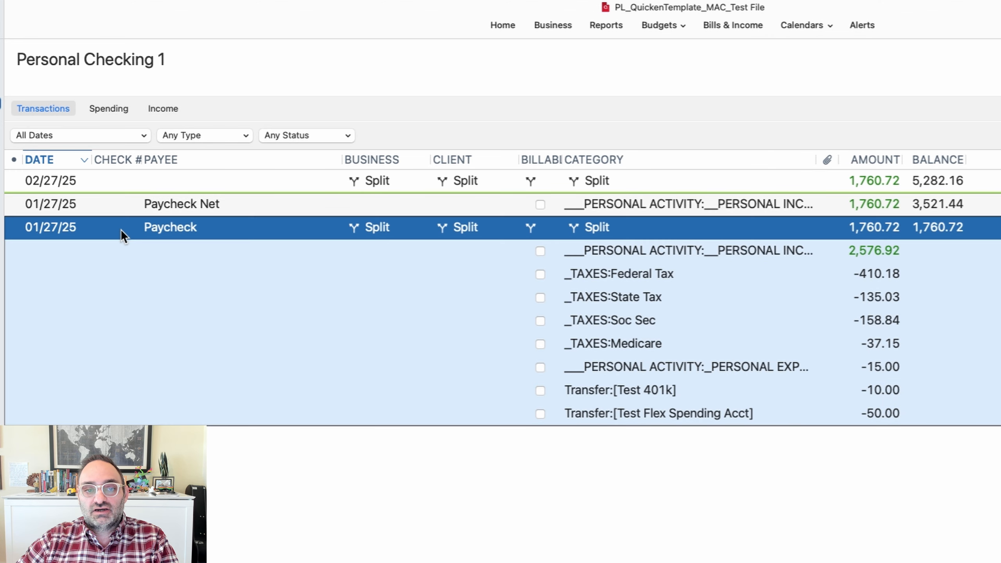
{"action": "left_click", "coordinate": [48, 228]}
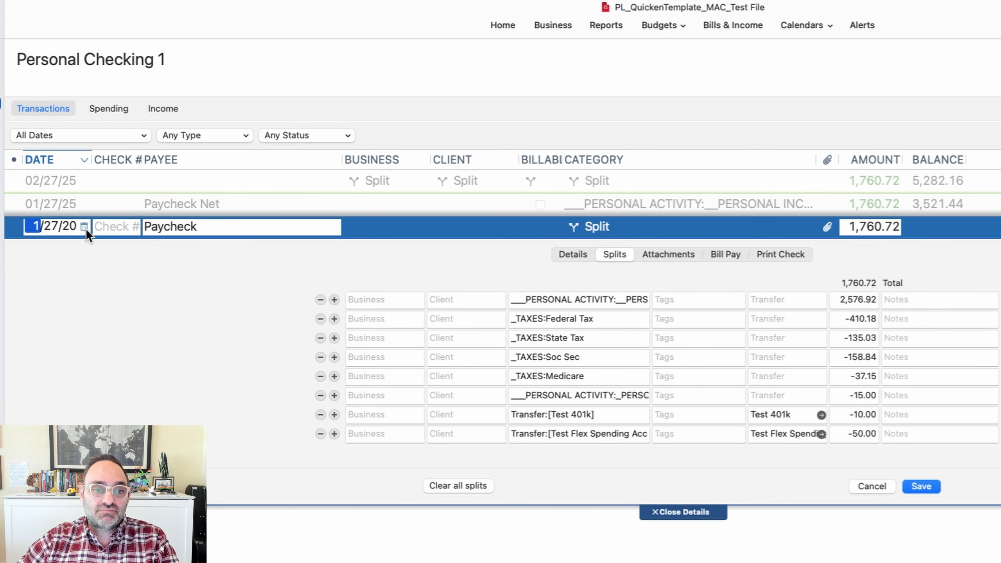
{"action": "type", "text": "2"}
{"action": "key", "text": "Tab"}
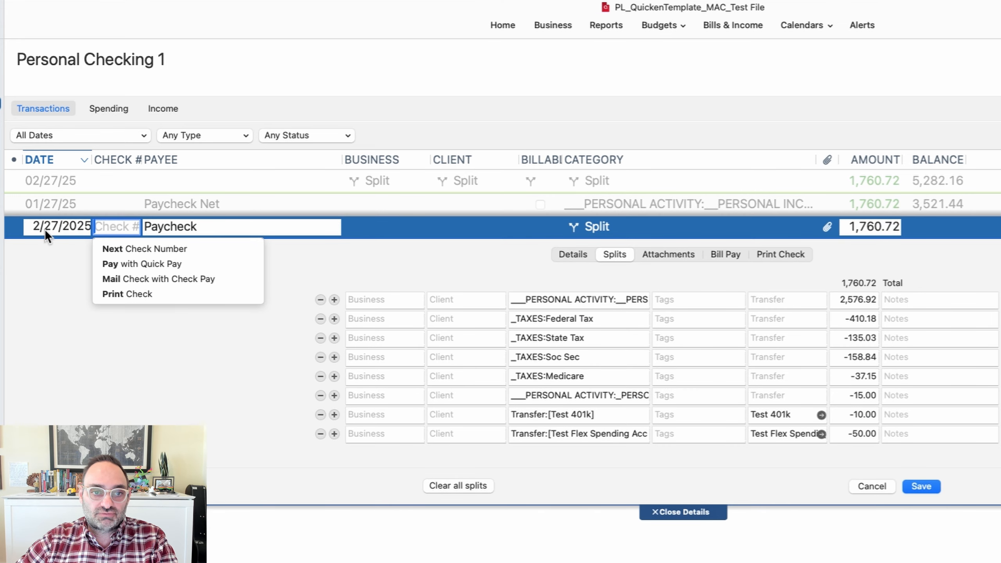
{"action": "key", "text": "Tab"}
{"action": "left_click", "coordinate": [921, 486]}
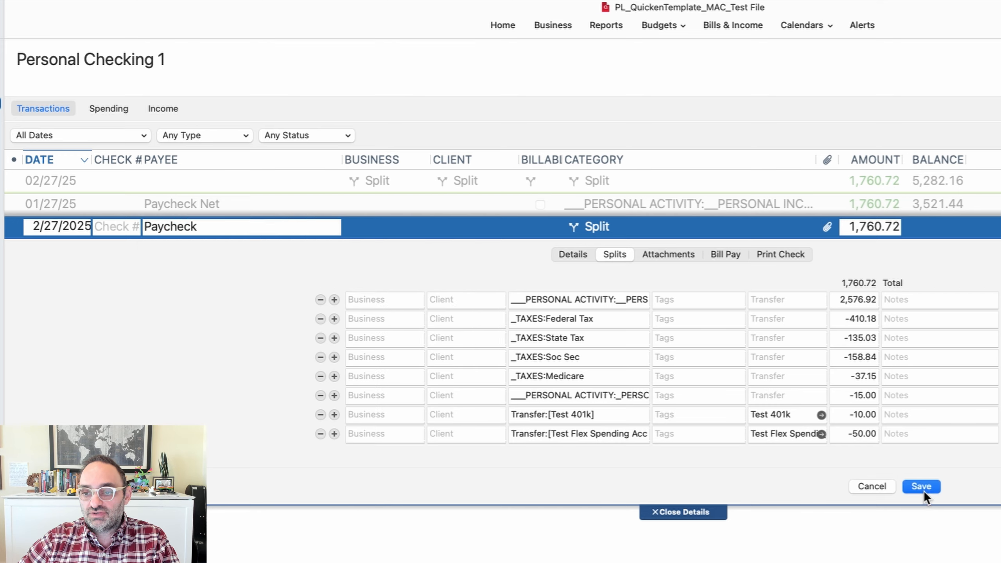
- Check the scheduled income in Bills & Income, and set the Paycheck transaction's date in Personal Checking 1 to 2/13/2025
{"action": "left_click", "coordinate": [736, 30]}
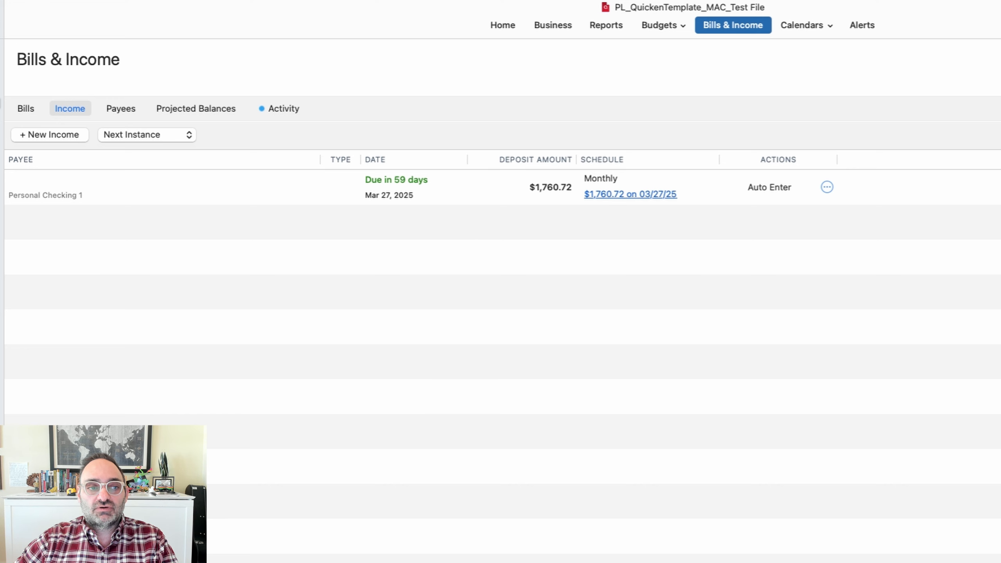
{"action": "left_click", "coordinate": [0, 103]}
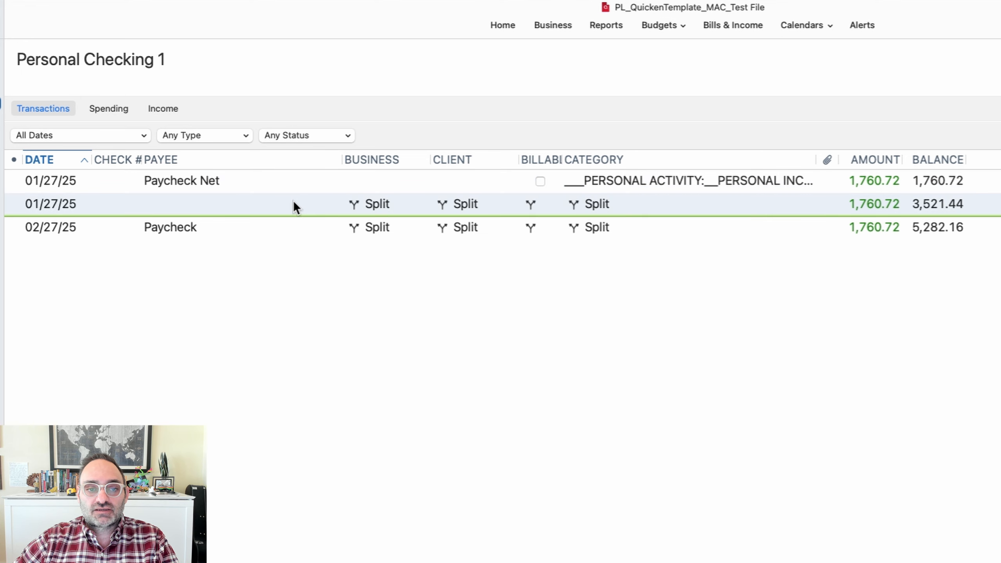
{"action": "double_click", "coordinate": [278, 227]}
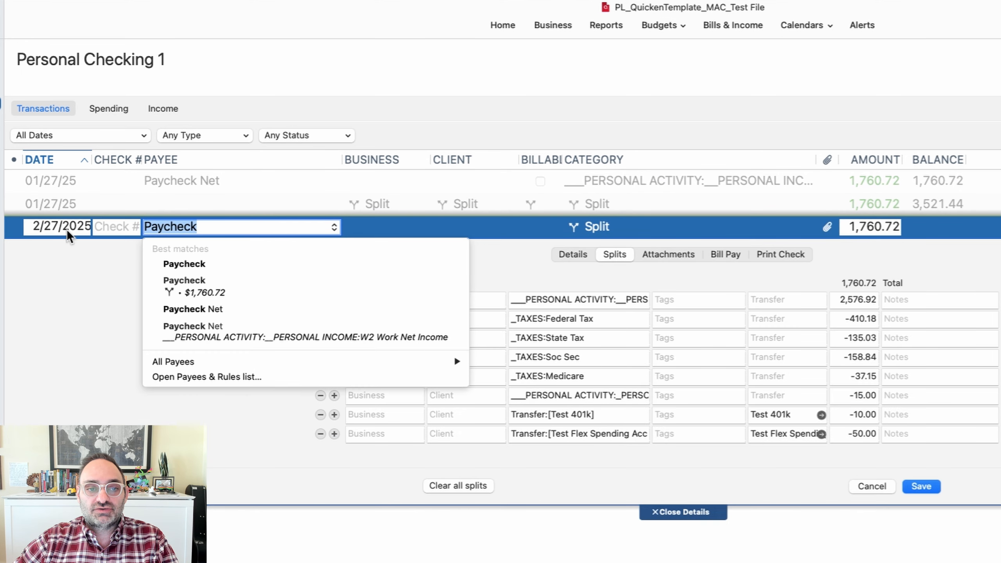
{"action": "left_click", "coordinate": [57, 226]}
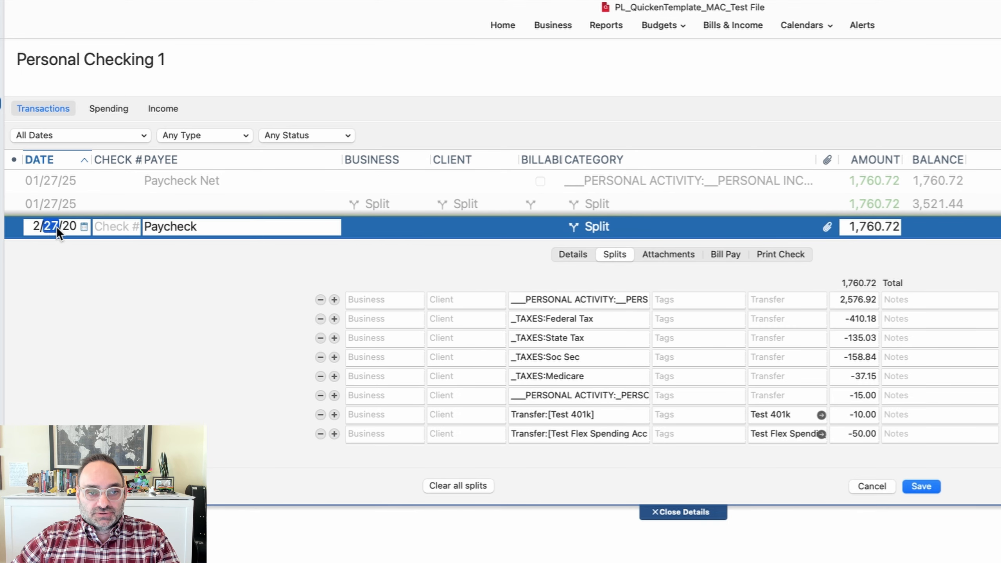
{"action": "left_click", "coordinate": [84, 227]}
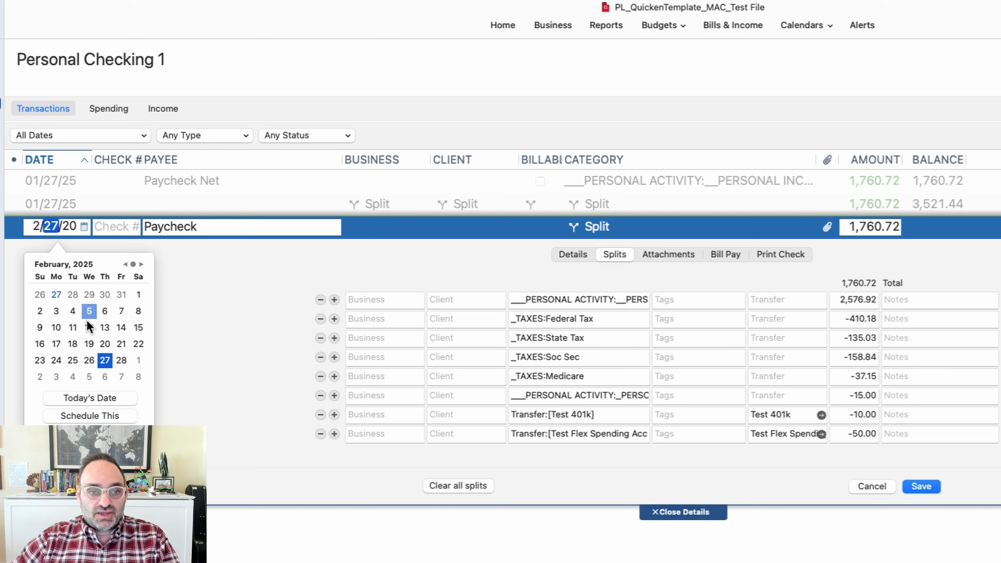
{"action": "left_click", "coordinate": [104, 327]}
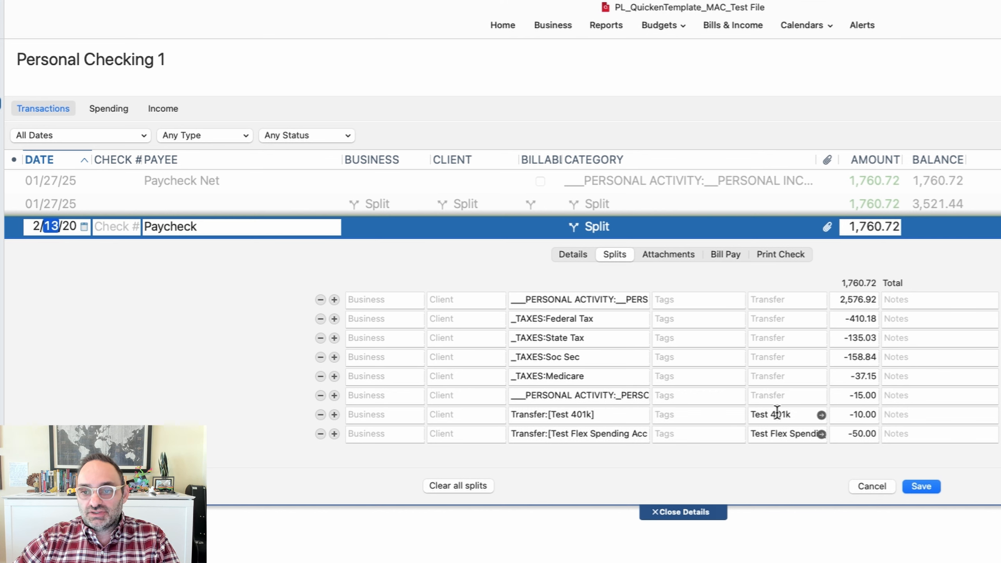
- Set the Federal Tax split of the Paycheck transaction to -410.19 and save the transaction
{"action": "left_click", "coordinate": [858, 319]}
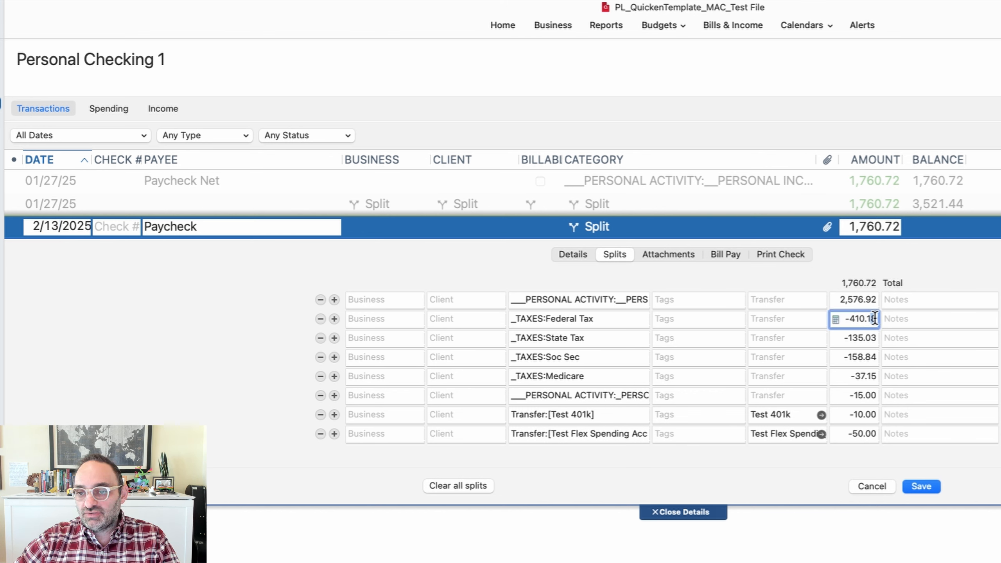
{"action": "key", "text": "BackSpace"}
{"action": "type", "text": "9"}
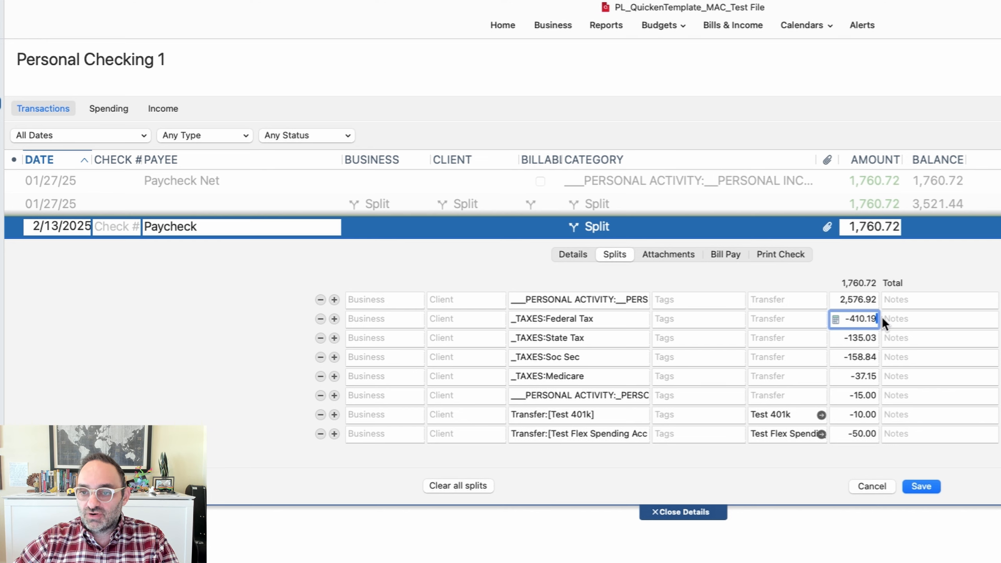
{"action": "left_click", "coordinate": [930, 487]}
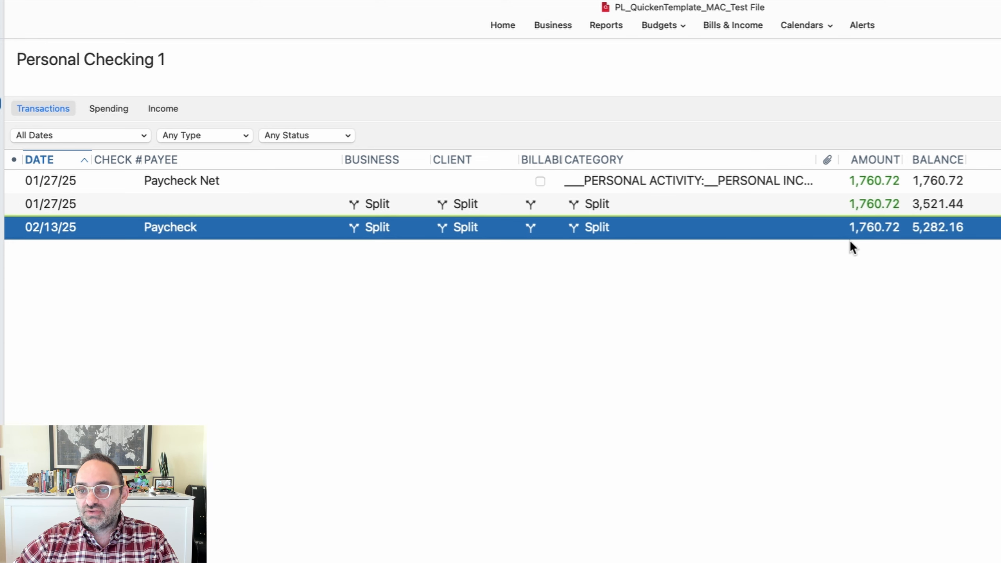
- Remove the Uncategorized split line from the 02/13/25 Paycheck transaction and save it
{"action": "left_click", "coordinate": [621, 224]}
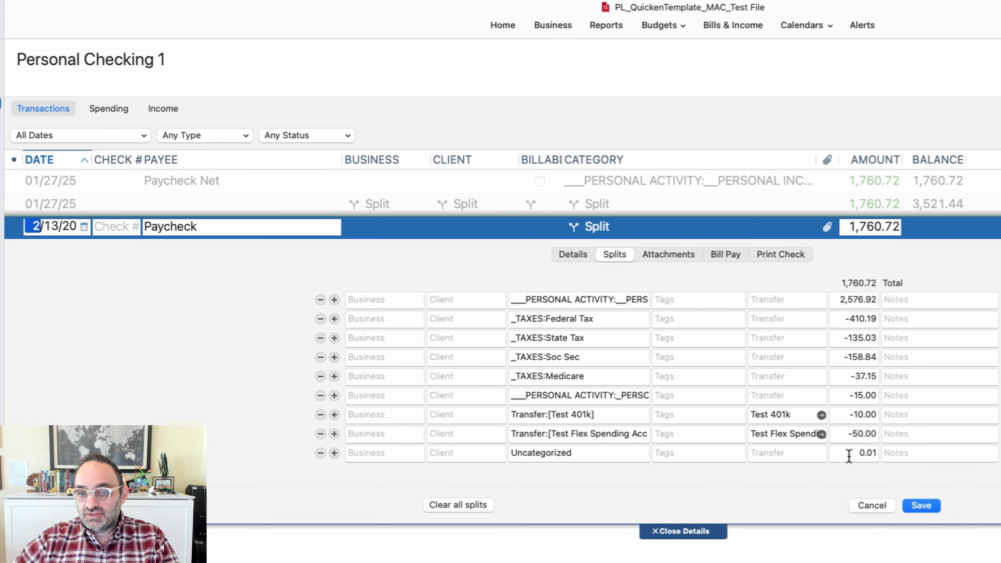
{"action": "left_click", "coordinate": [320, 452]}
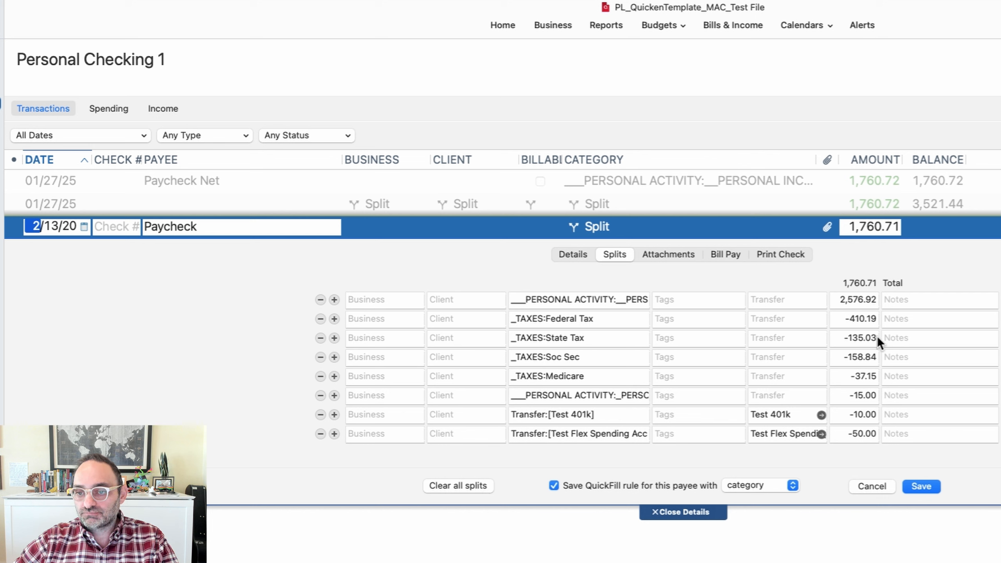
{"action": "left_click", "coordinate": [921, 486]}
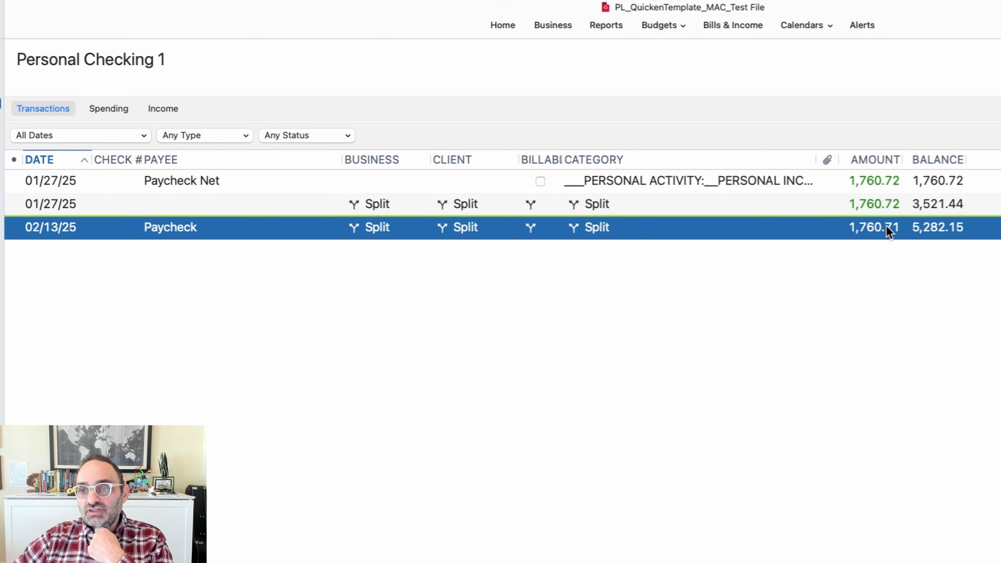
- View the scheduling action available for the Paycheck transaction, and review the split lines of the 01/27/25 split deposit
{"action": "right_click", "coordinate": [565, 222]}
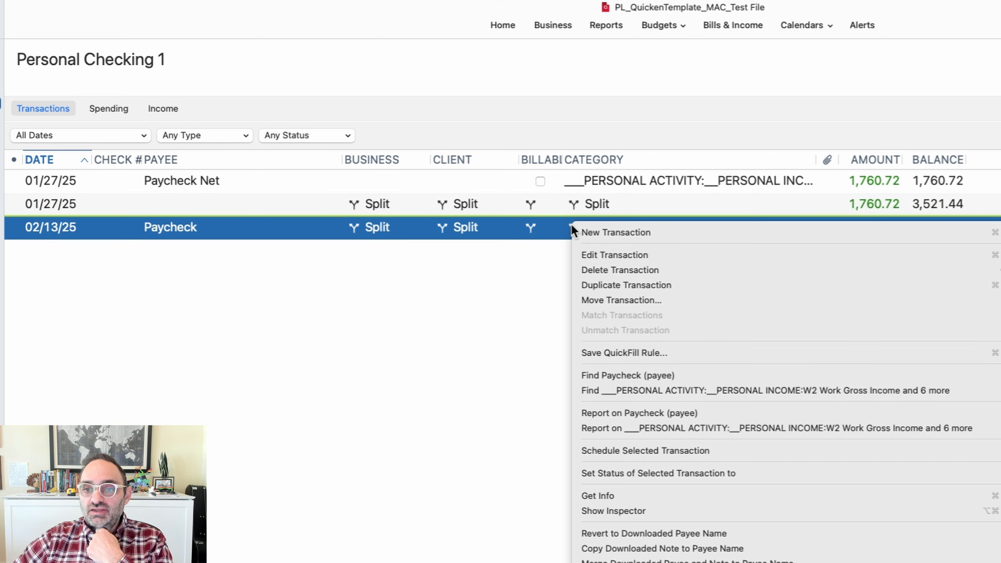
{"action": "left_click", "coordinate": [635, 449]}
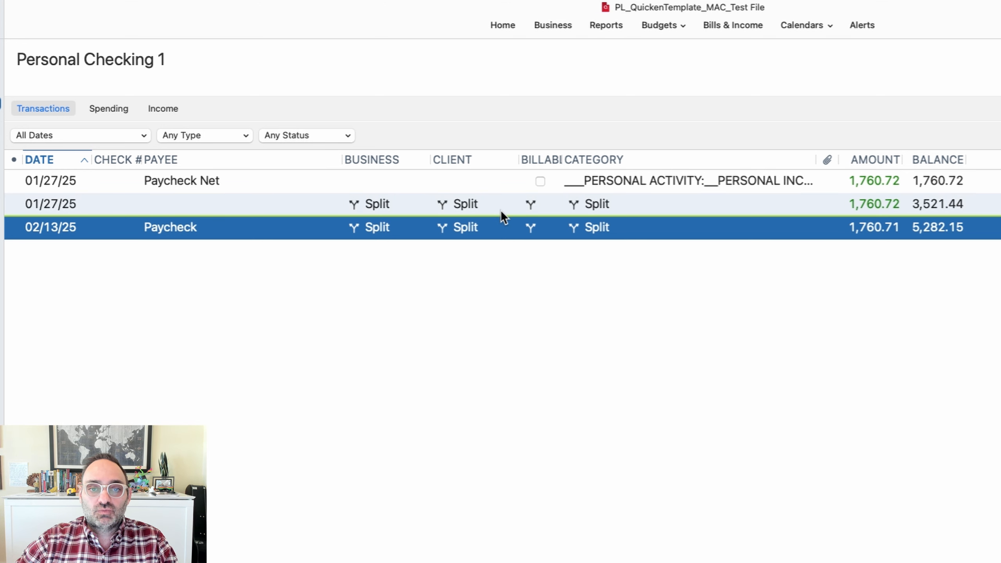
{"action": "double_click", "coordinate": [674, 205]}
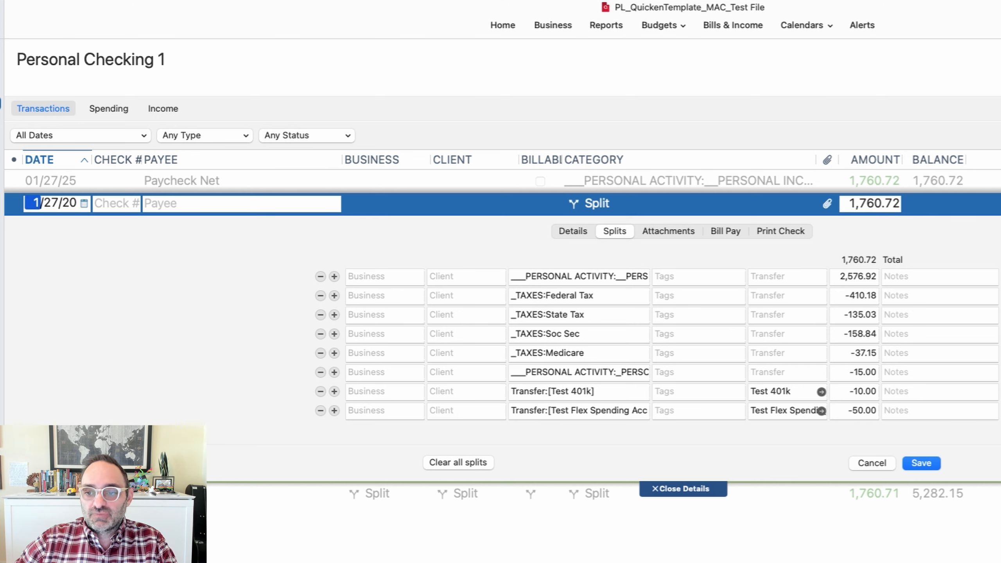
{"action": "key", "text": "Return"}
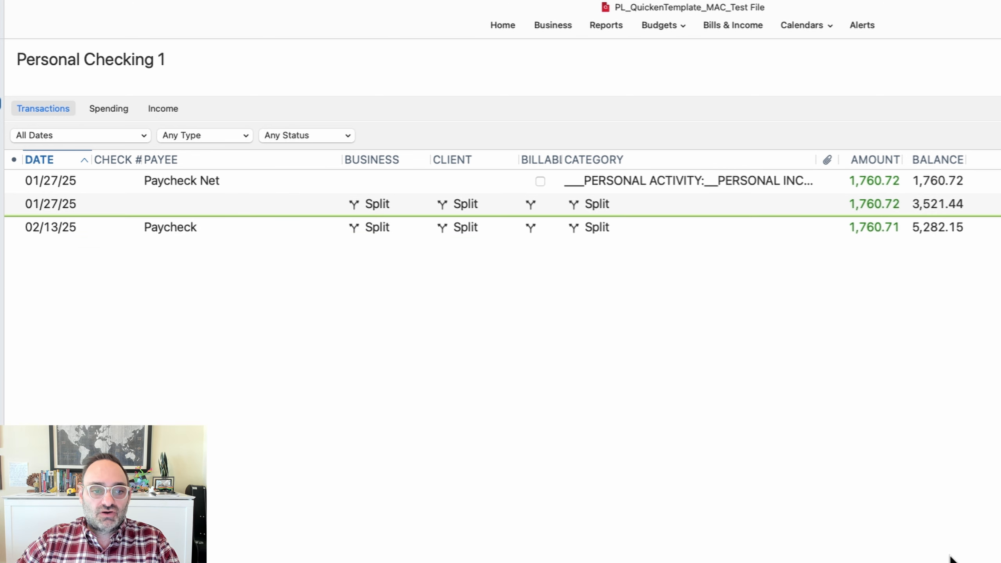